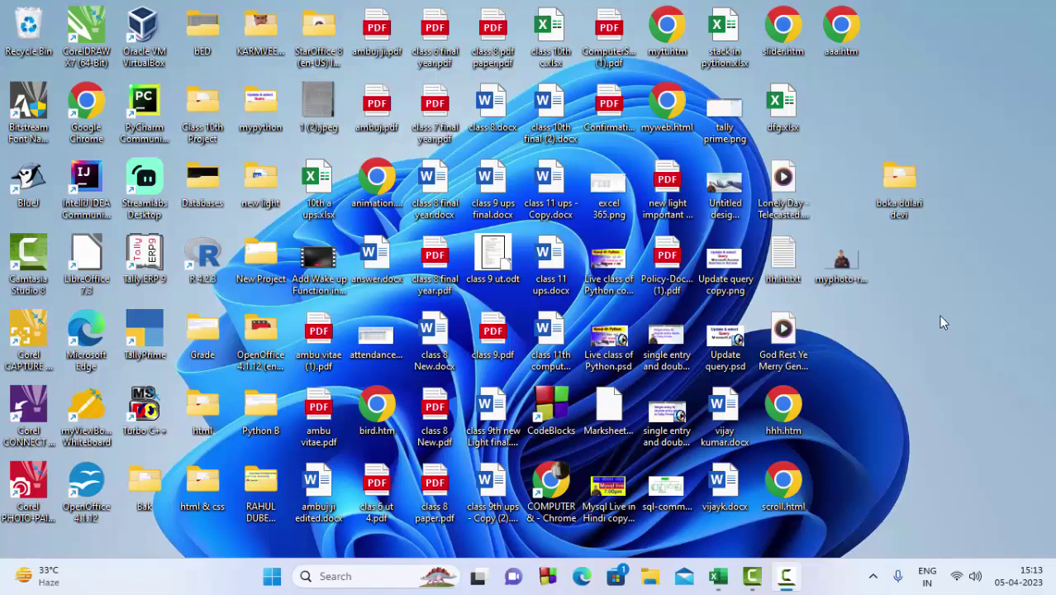
Refresh the desktop twice from its right-click menu
right_click(925, 275)
click(785, 336)
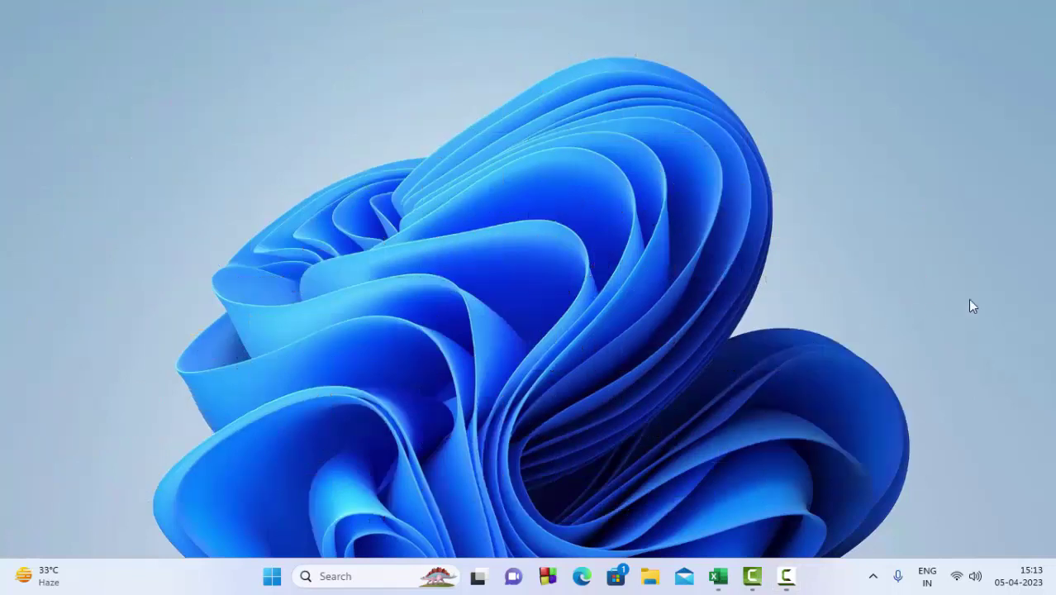
right_click(992, 291)
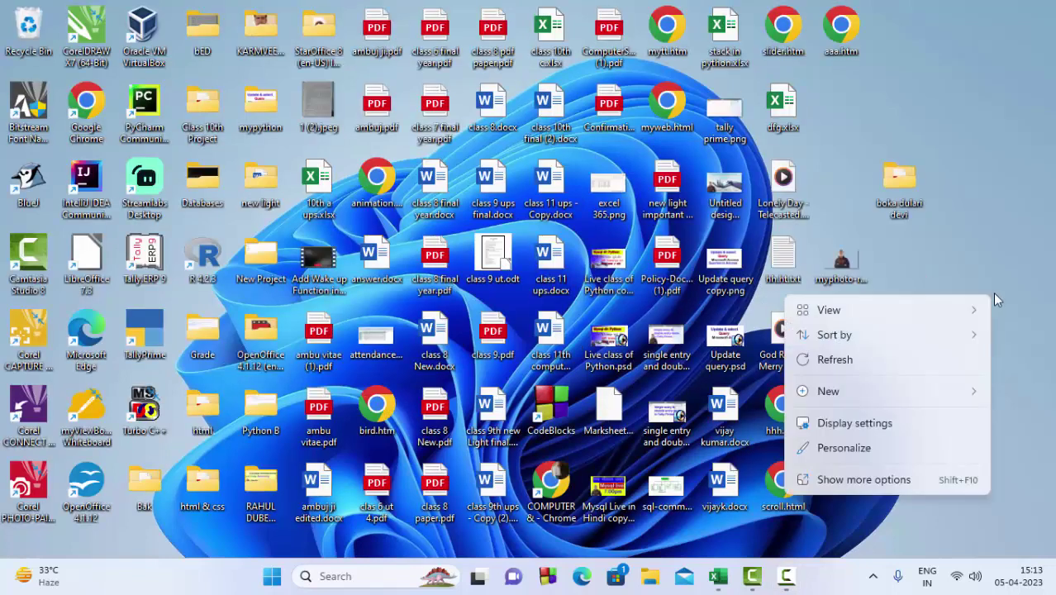
click(860, 370)
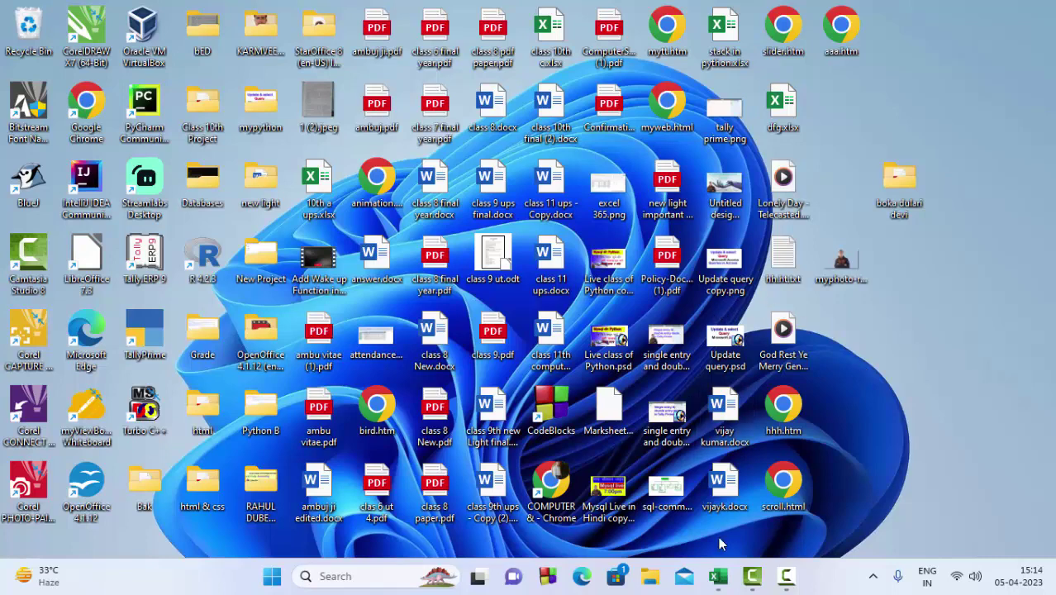
Switch to the Excel workbook and review the Chocholate, Biscuit and Laptops headings in A1:C1
click(716, 578)
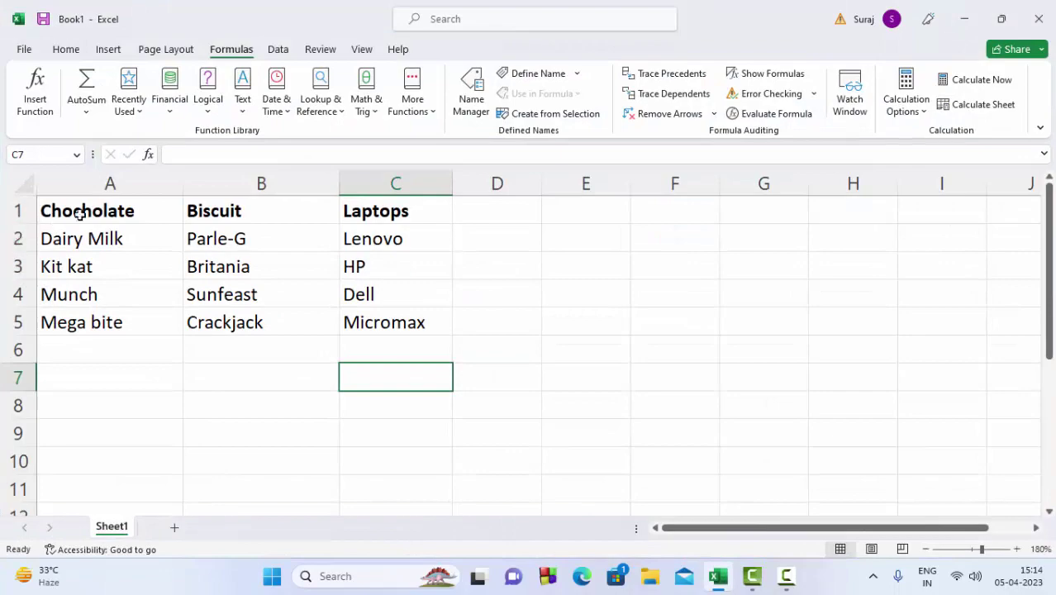
click(84, 209)
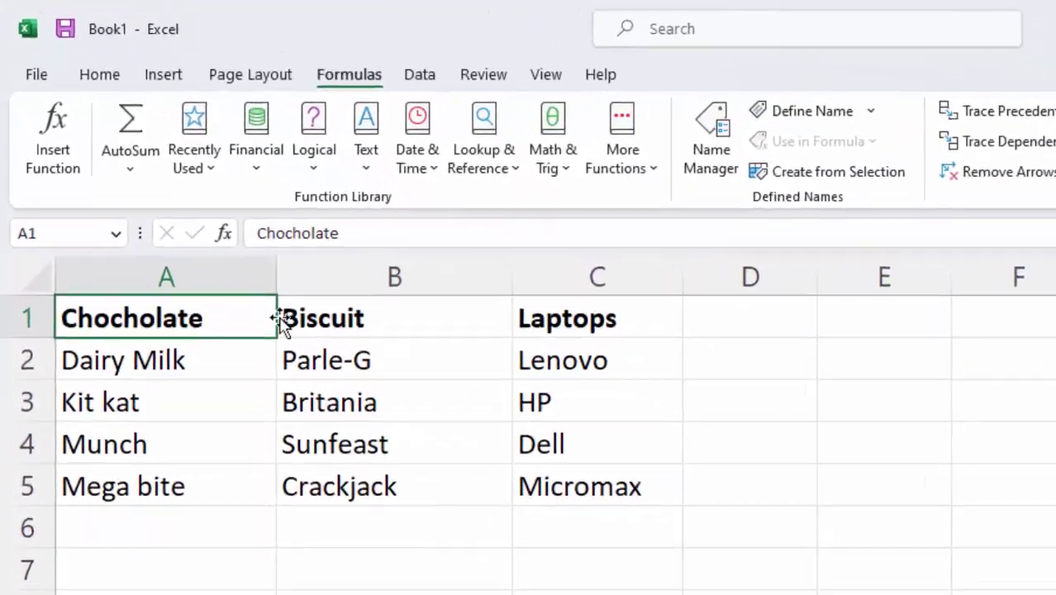
click(198, 210)
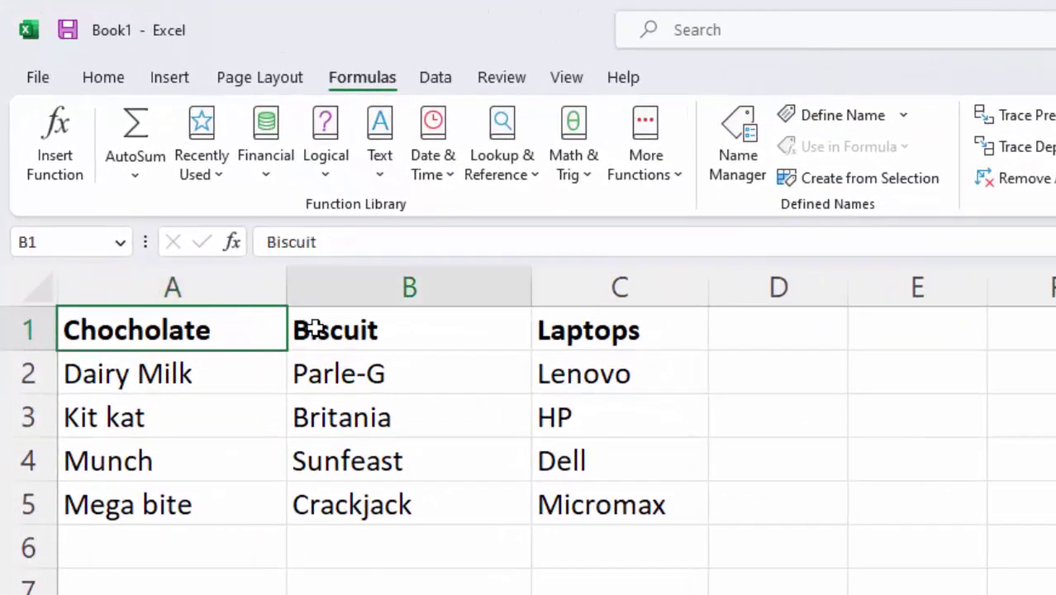
click(631, 321)
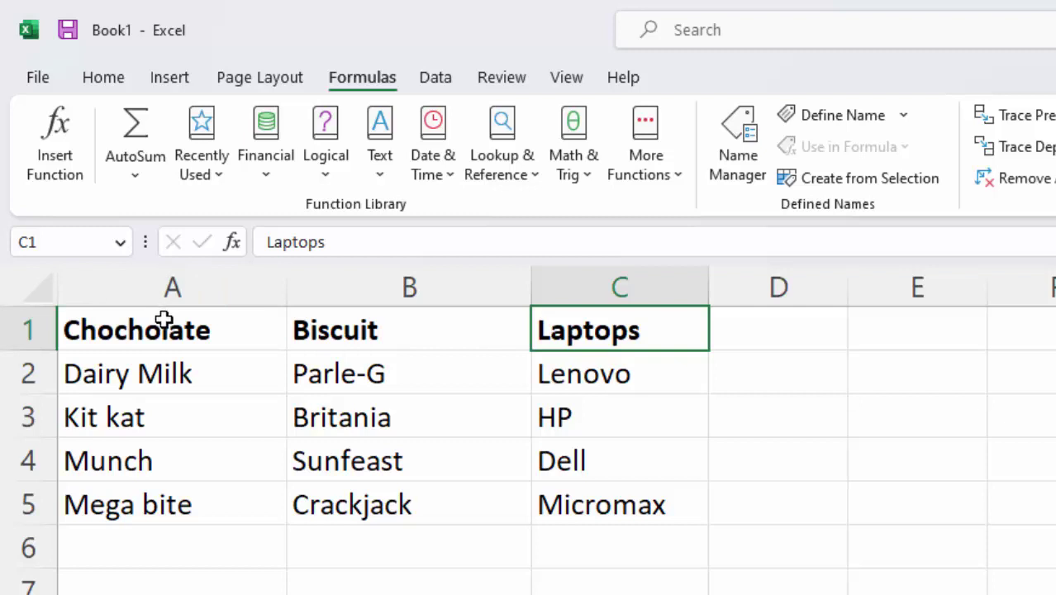
click(171, 328)
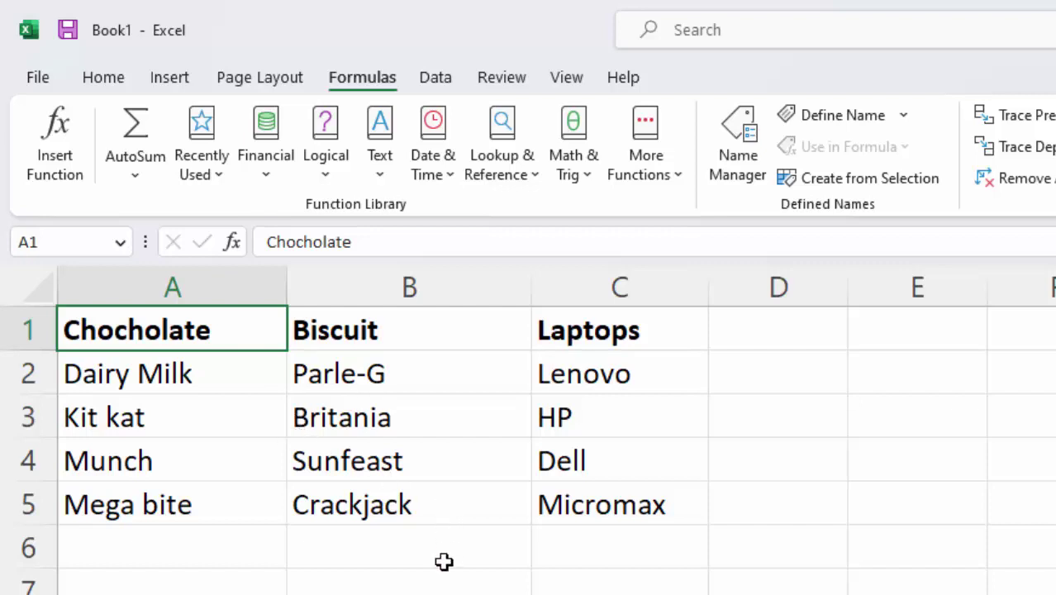
Select A1:C5 across the Chocholate, Biscuit and Laptops lists and open Create Names from Selection
click(443, 562)
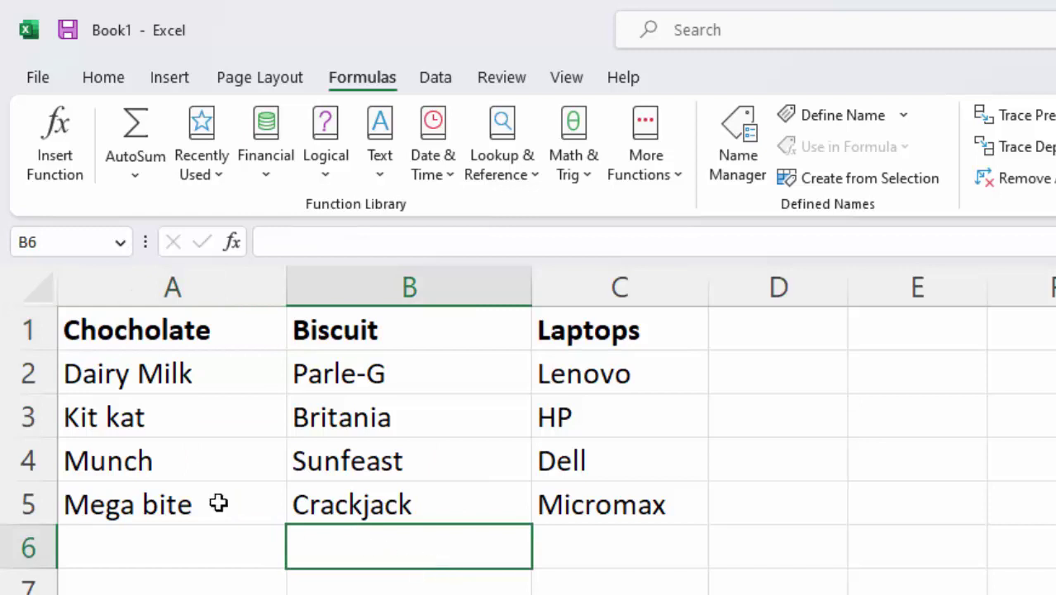
drag(168, 312, 147, 491)
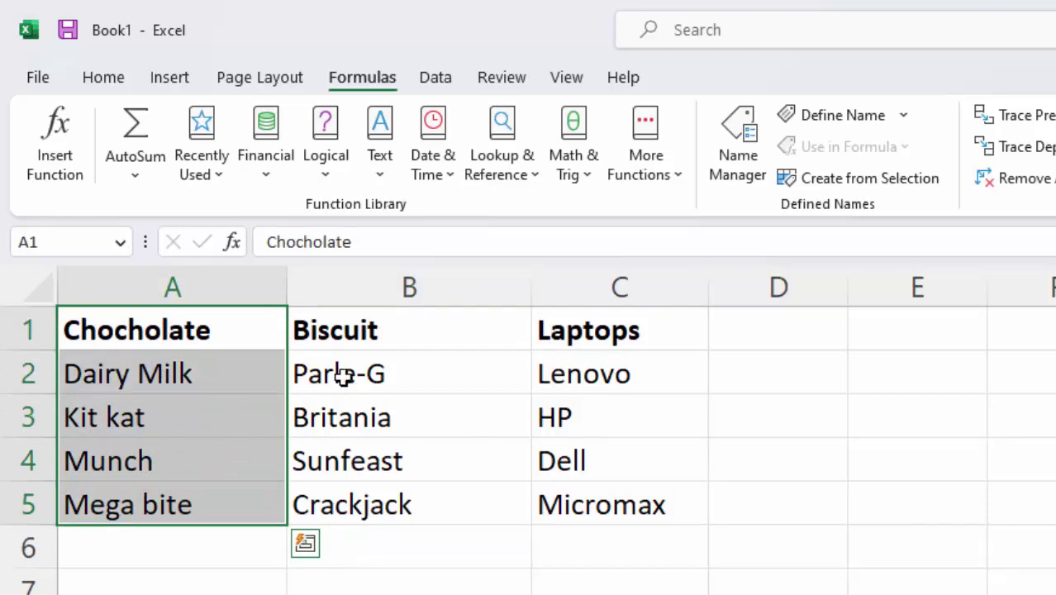
ctrl+drag(372, 332, 373, 475)
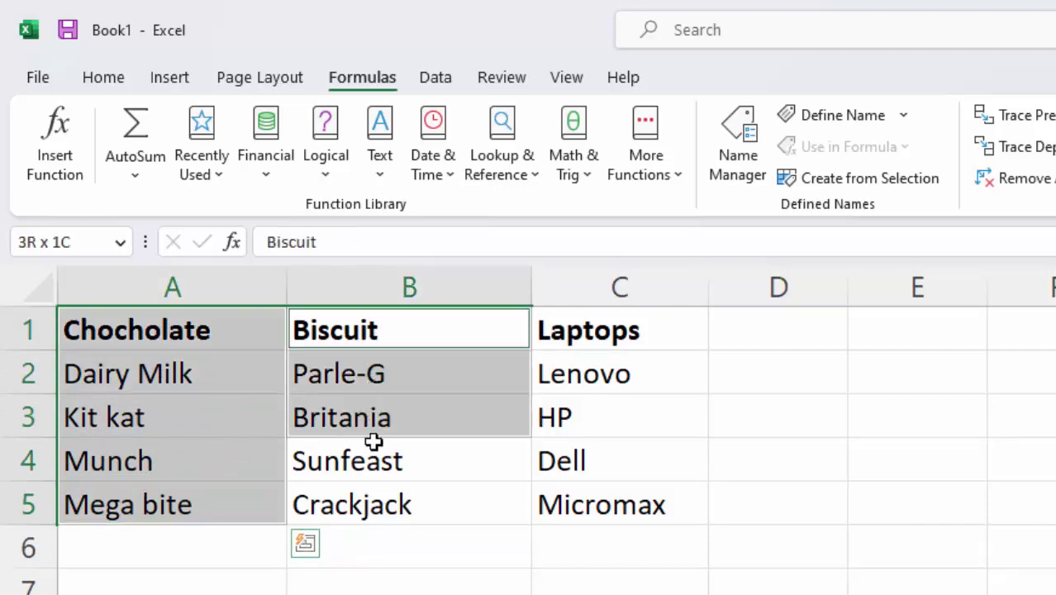
ctrl+drag(566, 334, 569, 507)
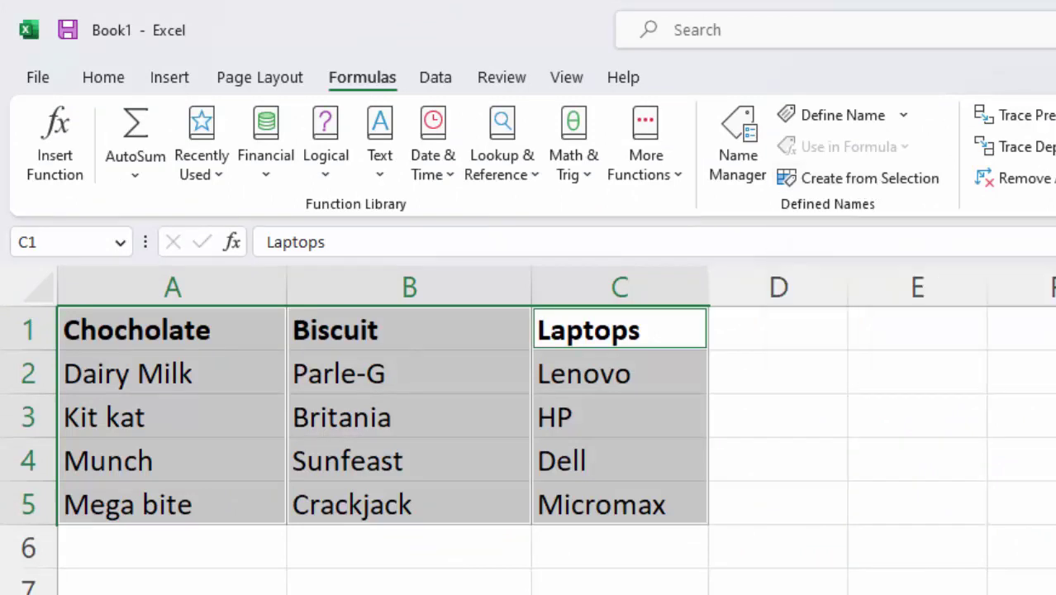
key(ctrl+shift+F3)
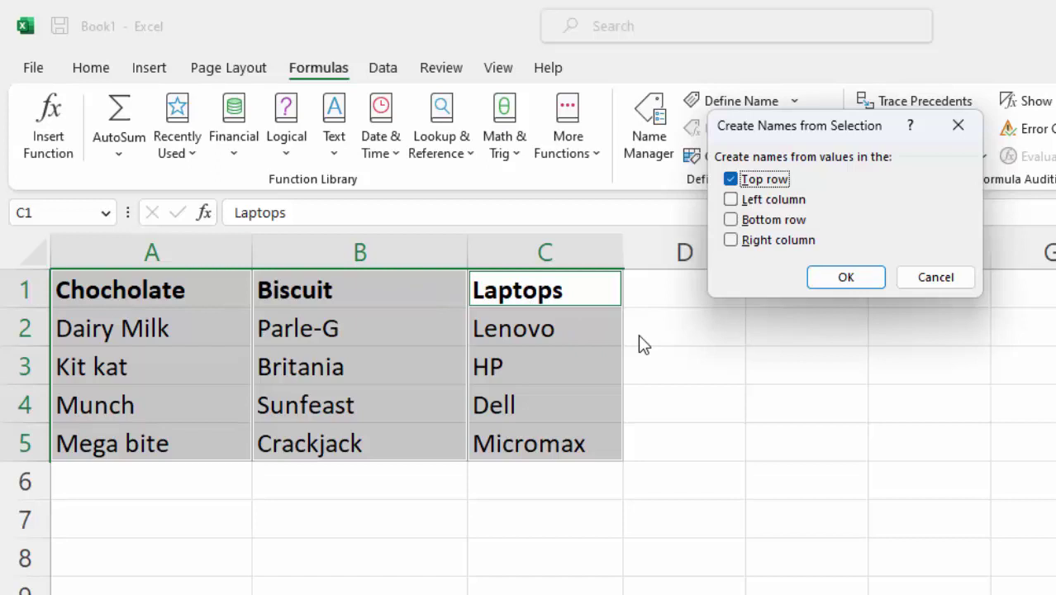
Create range names Chocholate, Biscuit and Laptops from the top-row headings
click(852, 279)
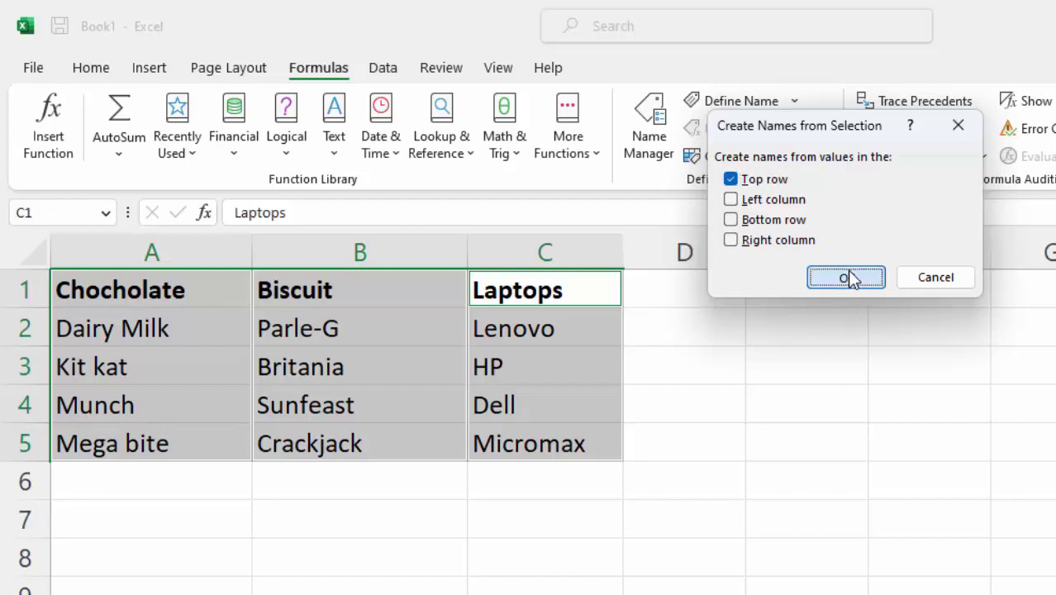
click(737, 473)
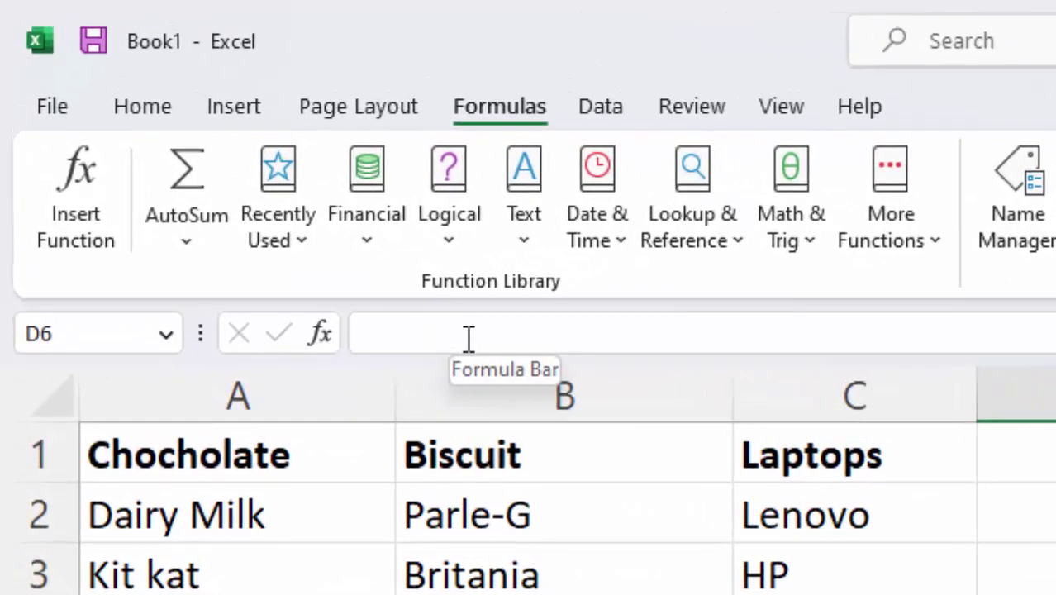
click(158, 335)
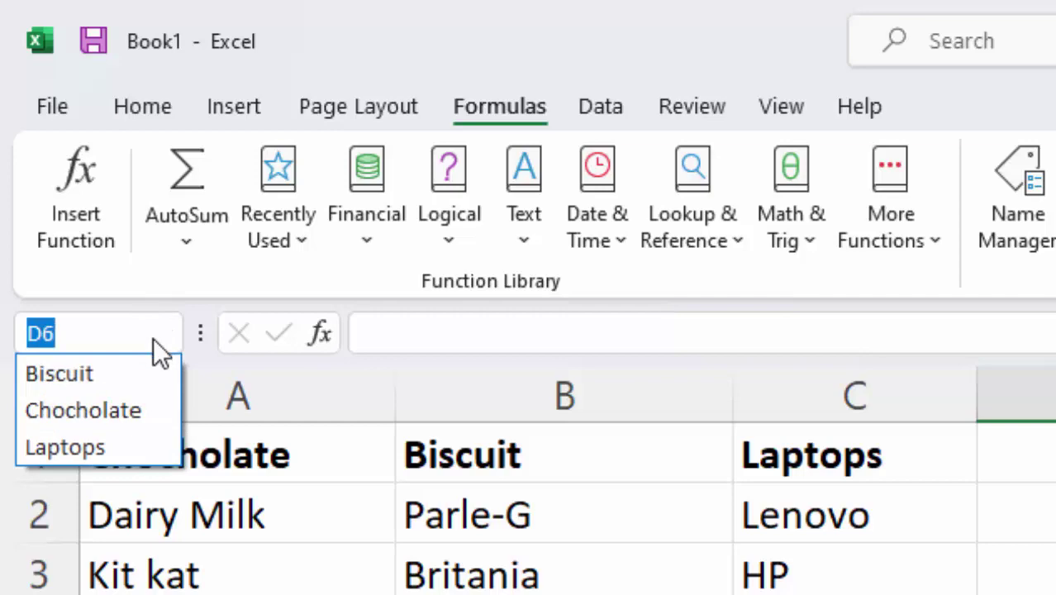
click(111, 410)
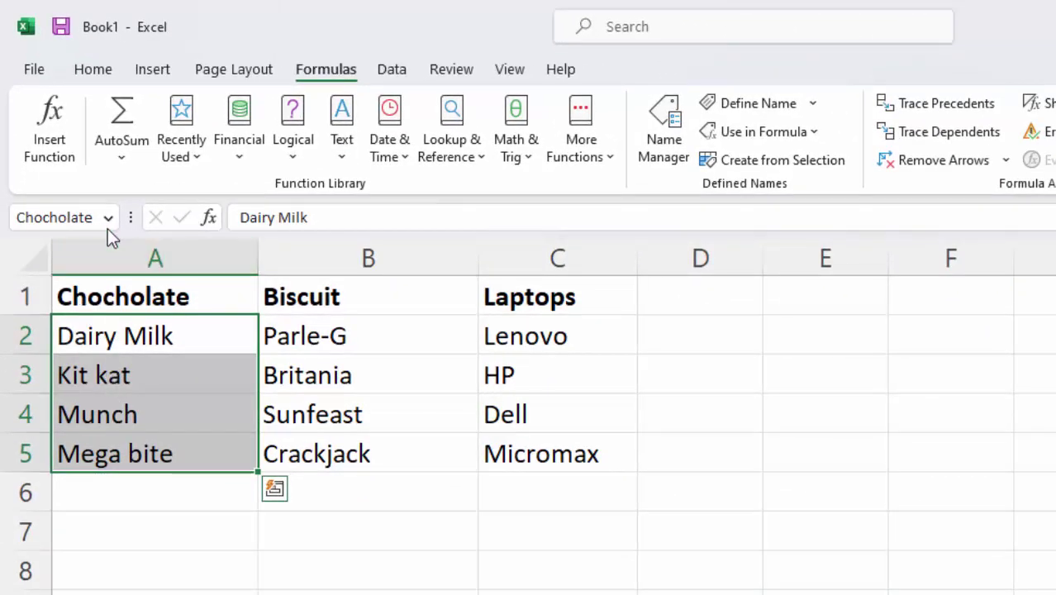
click(108, 217)
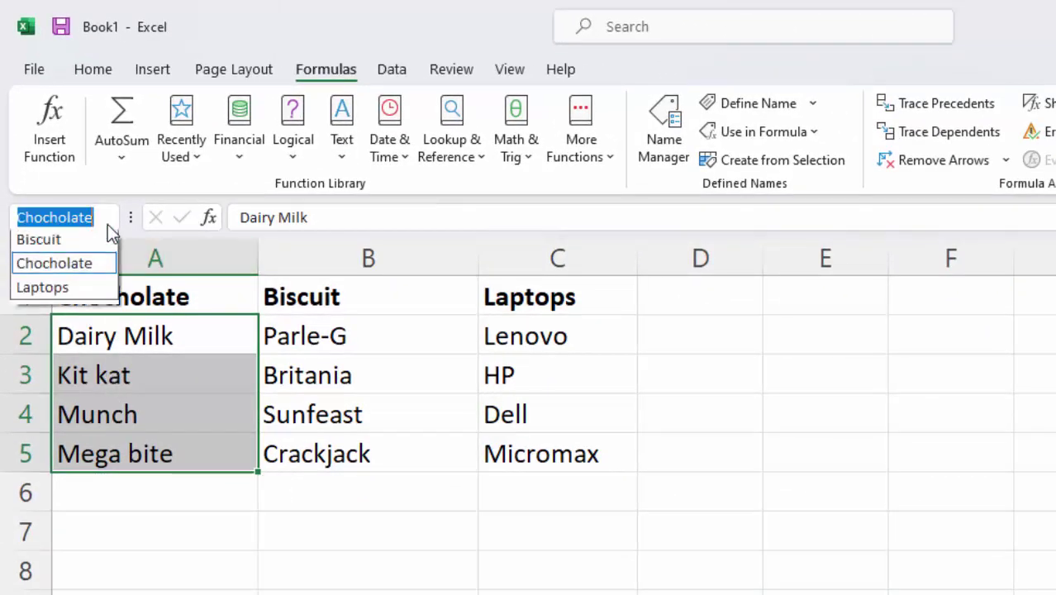
click(76, 247)
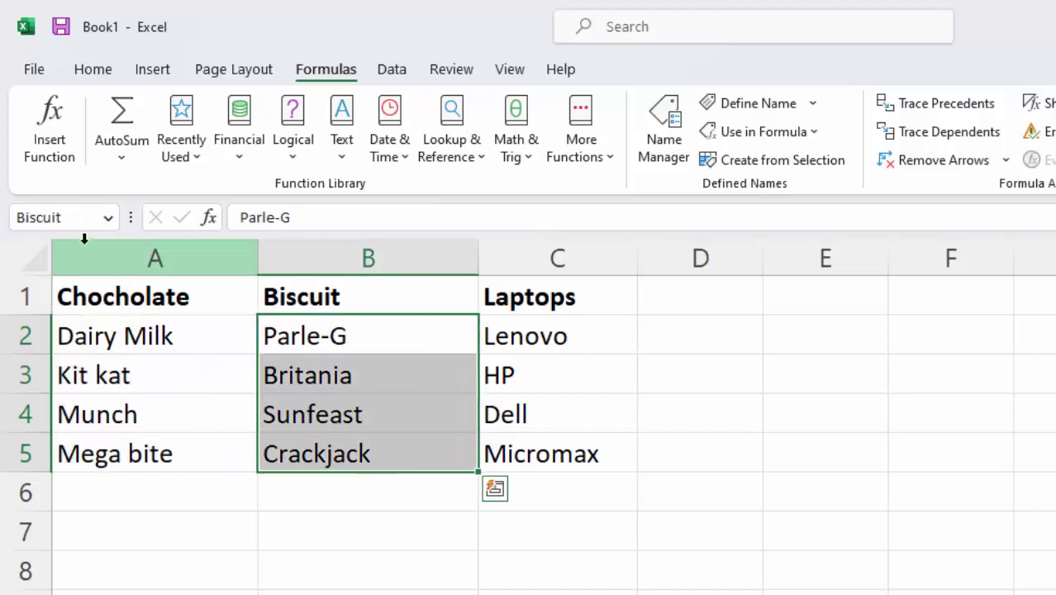
click(109, 217)
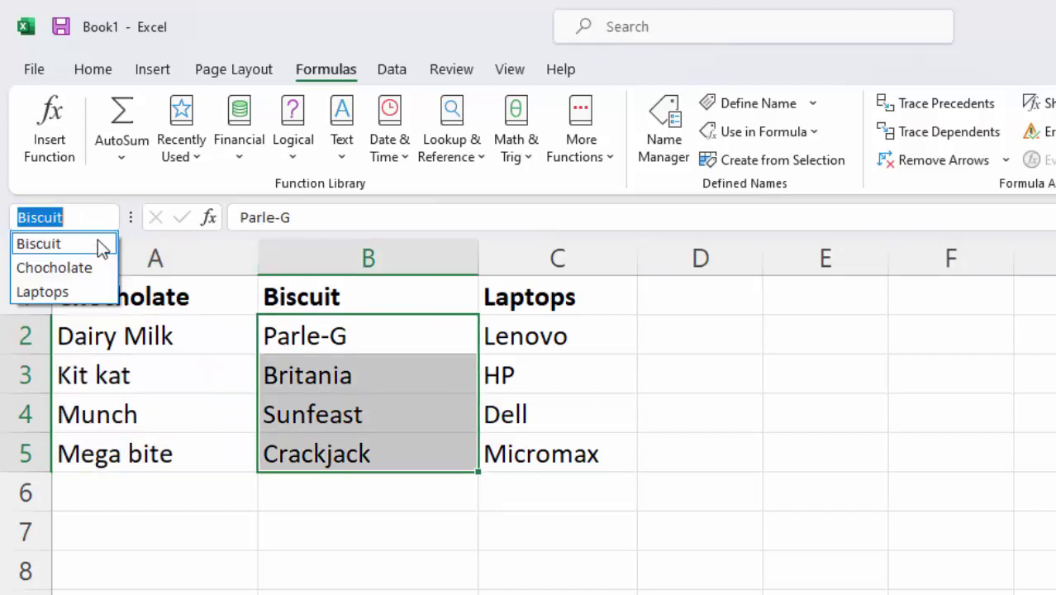
click(73, 291)
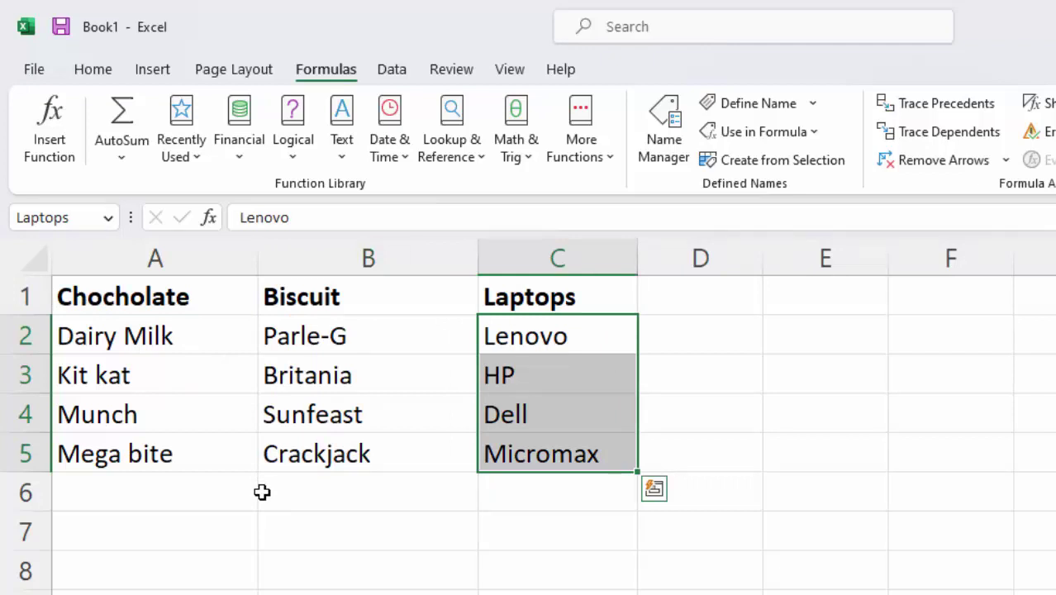
click(330, 566)
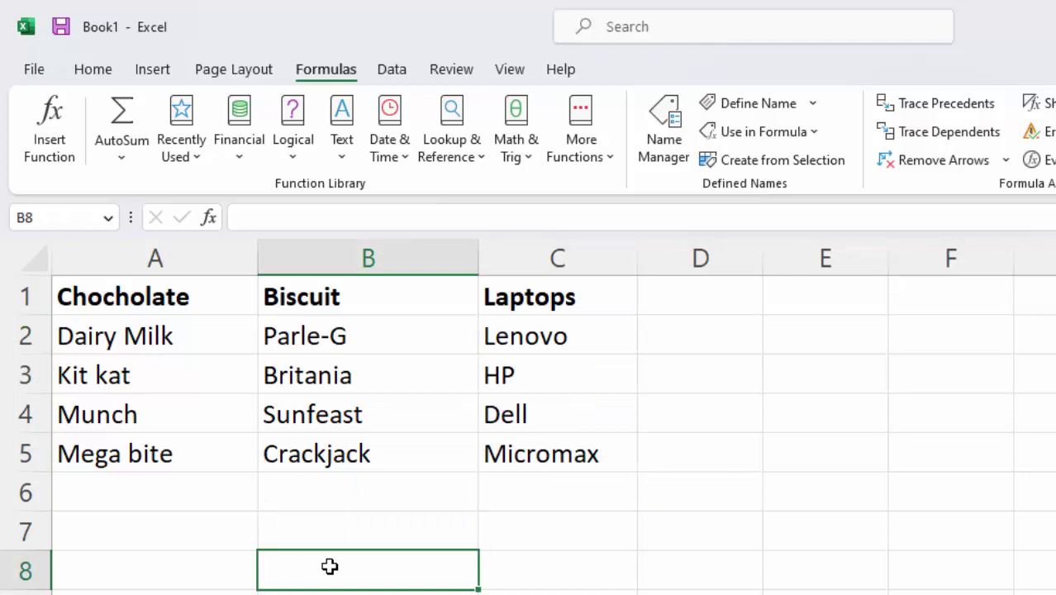
Enter 'Name of Product' in B8 and 'Type' in A8 as drop-down headers
text(Name od)
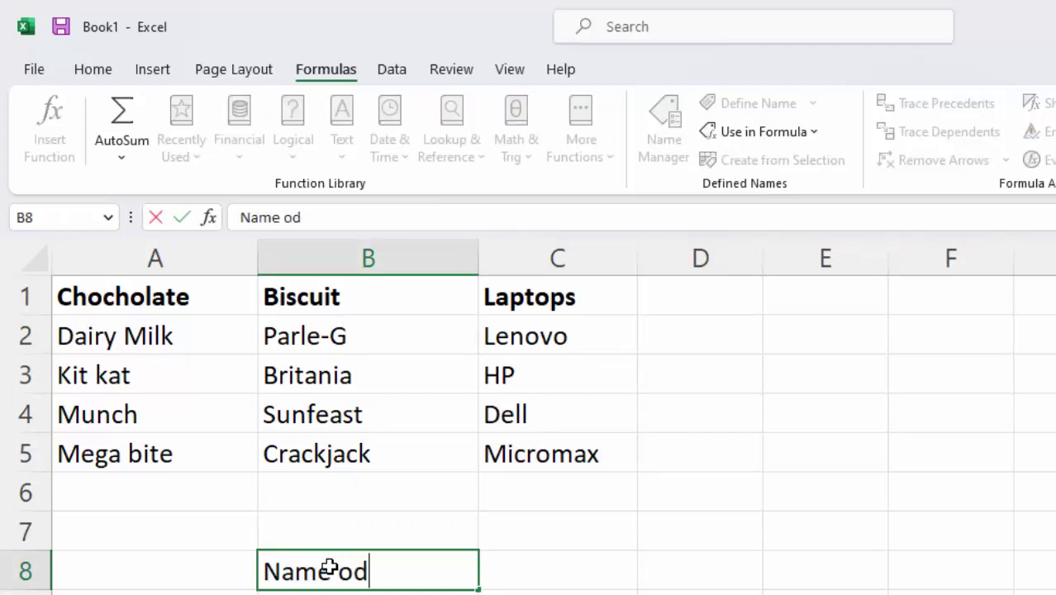
key(BackSpace)
text(f P)
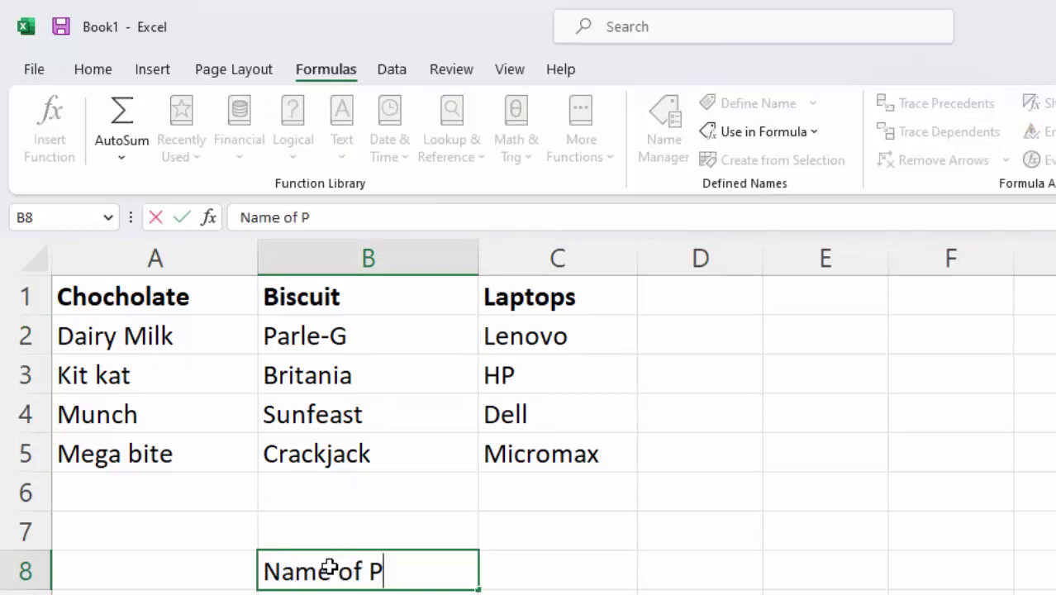
text(roduct)
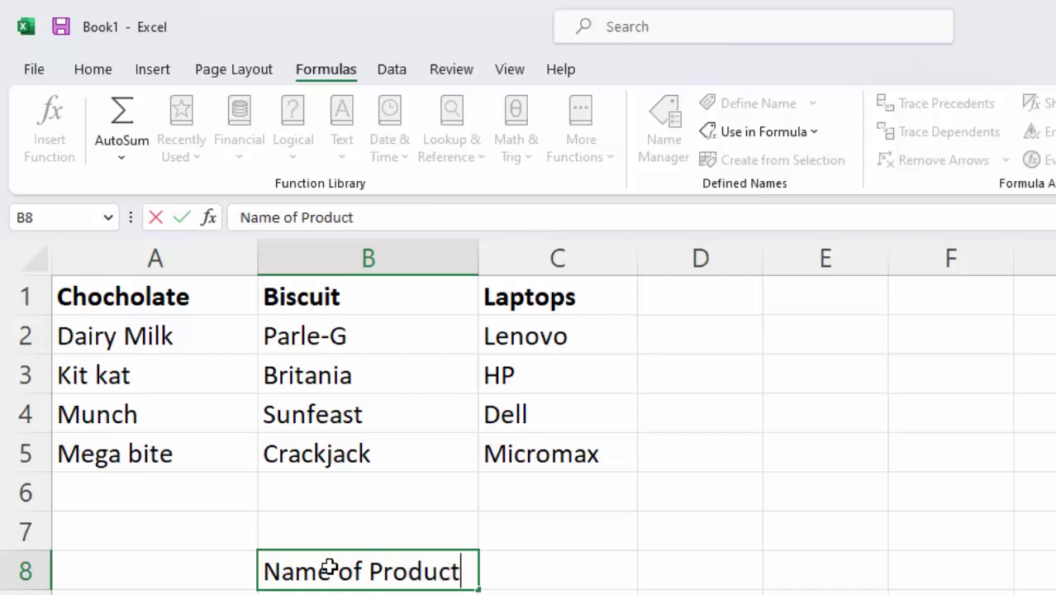
click(167, 588)
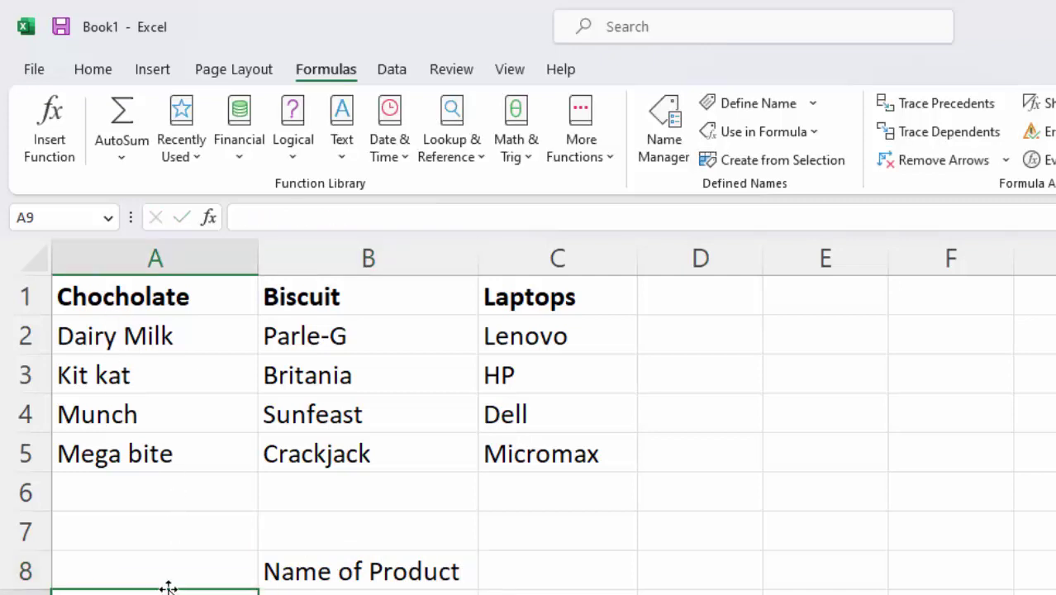
click(185, 551)
text(Ty)
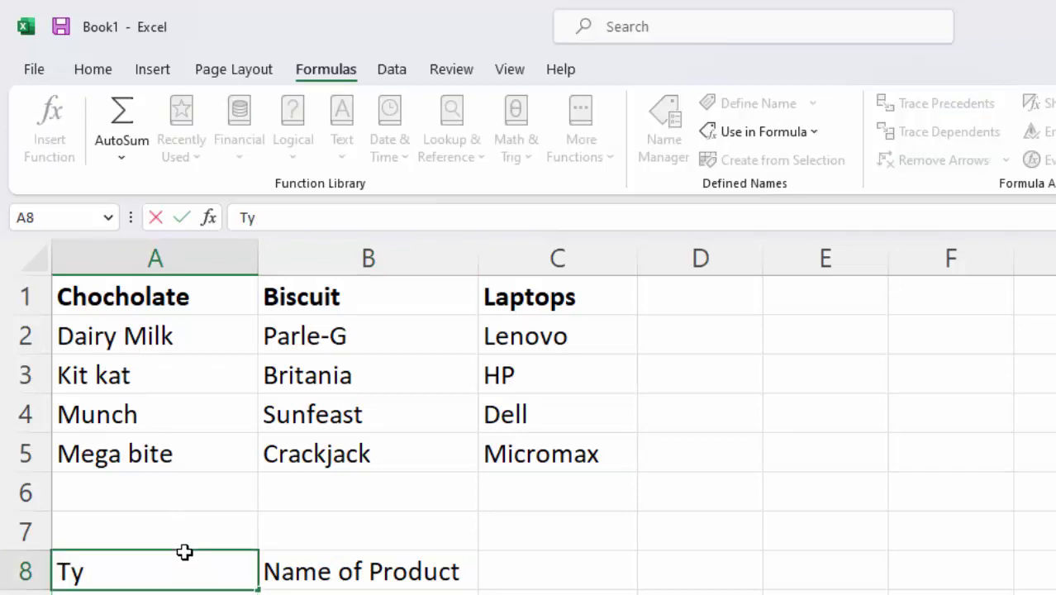
text(pe)
click(385, 523)
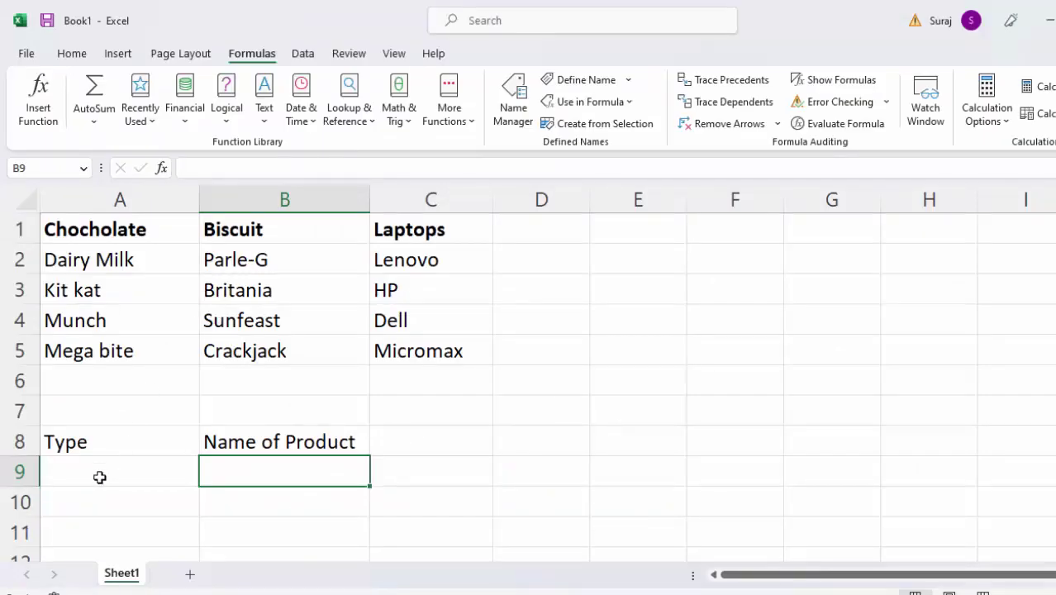
click(100, 474)
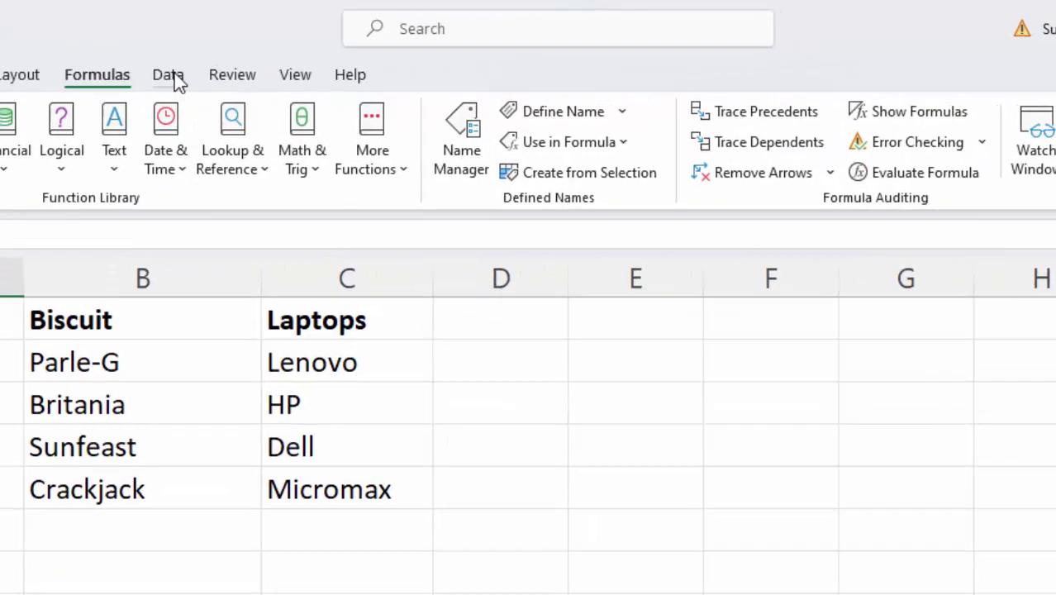
Give A9 a List data validation with source =$A$1:$C$1, the three category headings
click(340, 61)
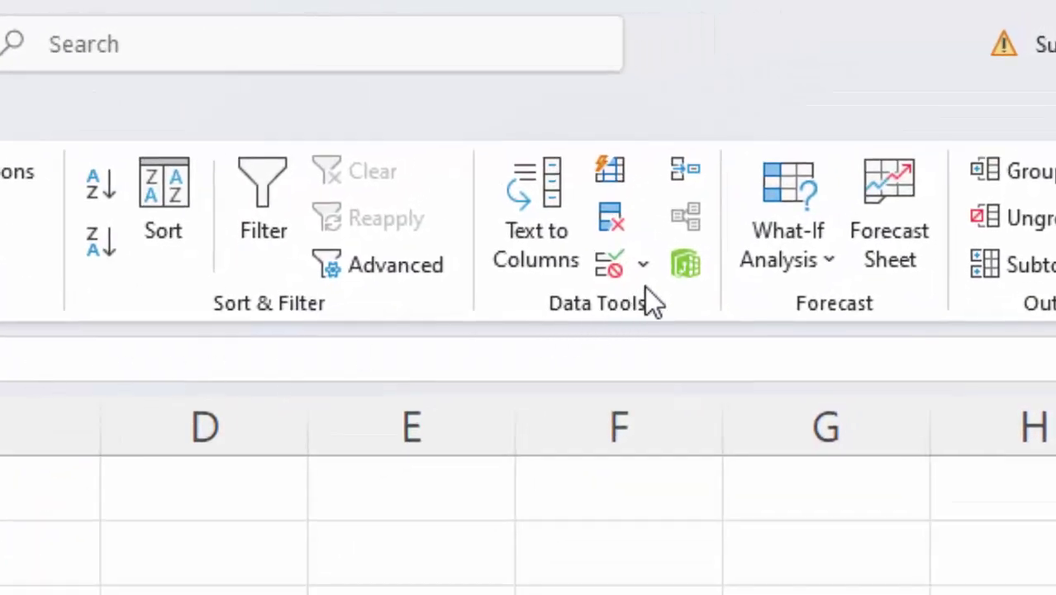
click(650, 276)
click(674, 309)
click(429, 268)
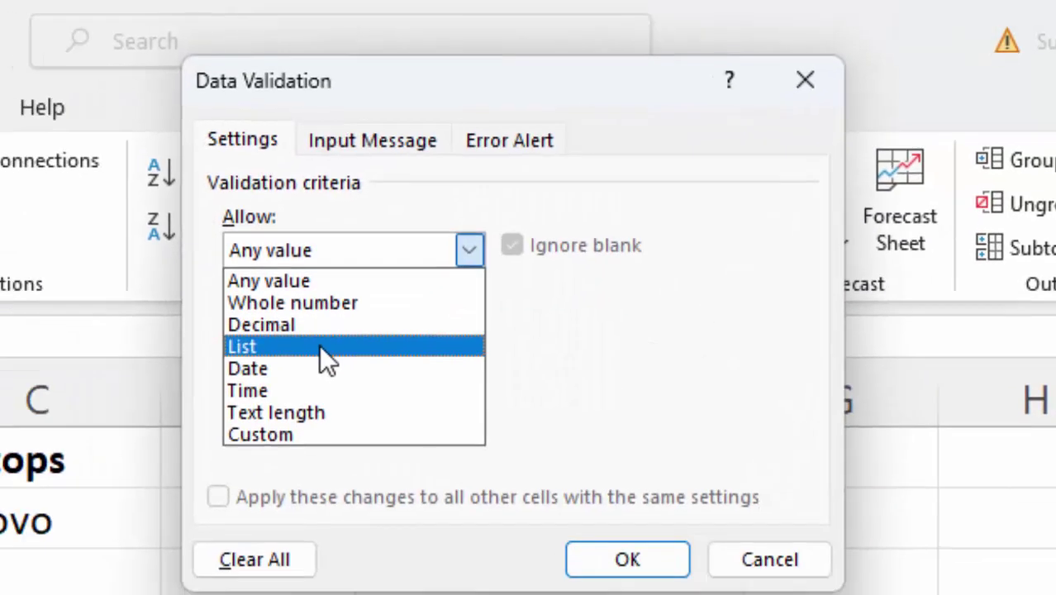
click(274, 367)
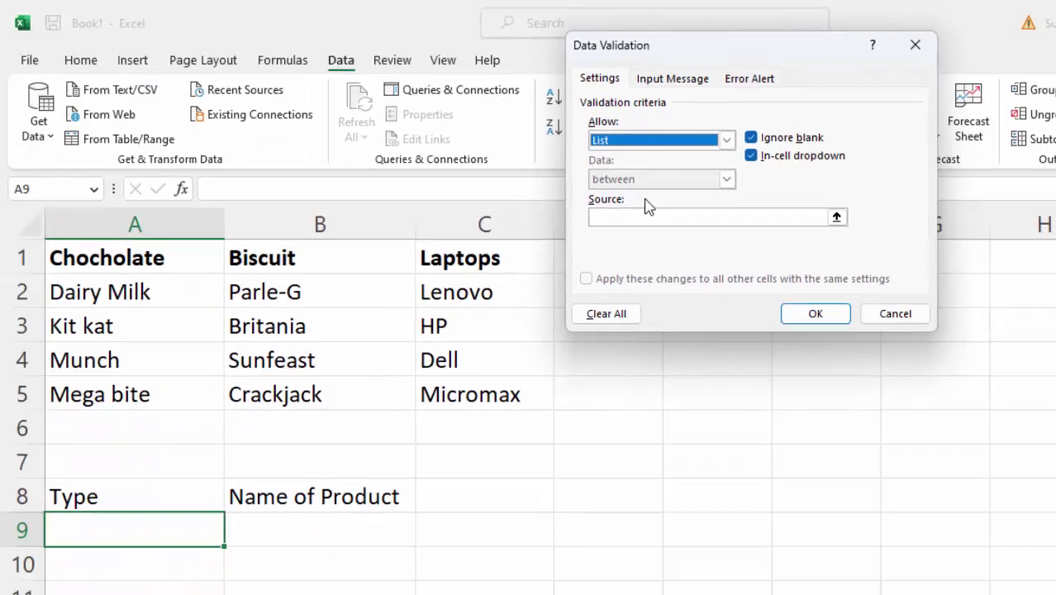
click(501, 289)
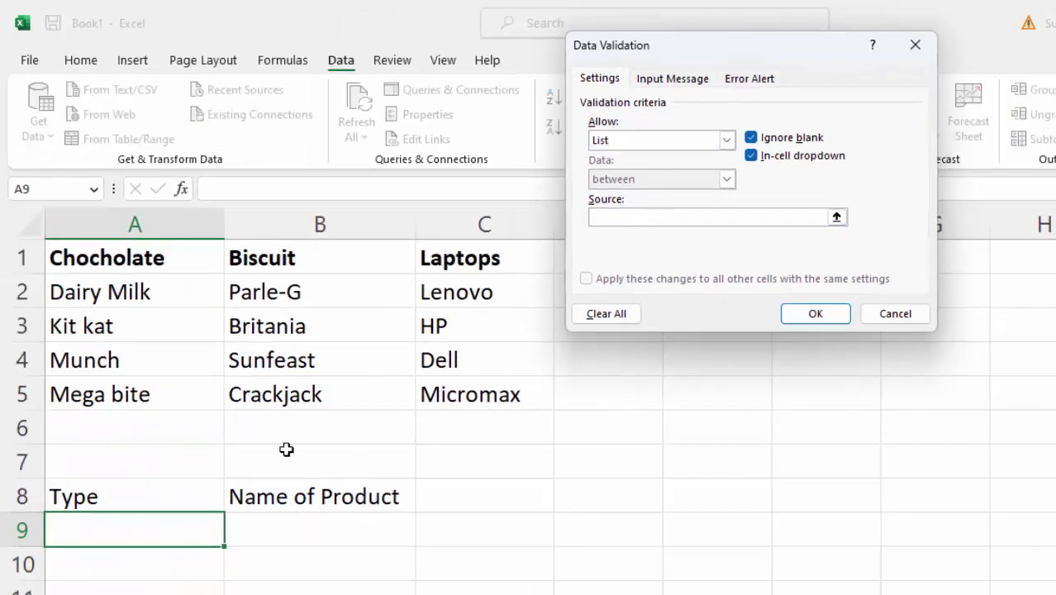
drag(100, 256, 432, 263)
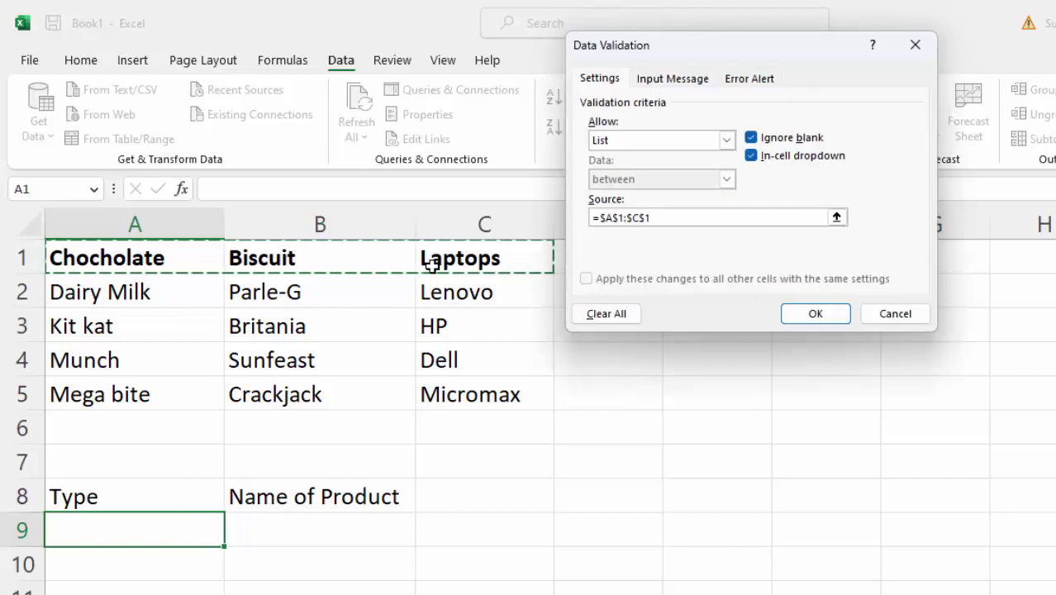
click(828, 315)
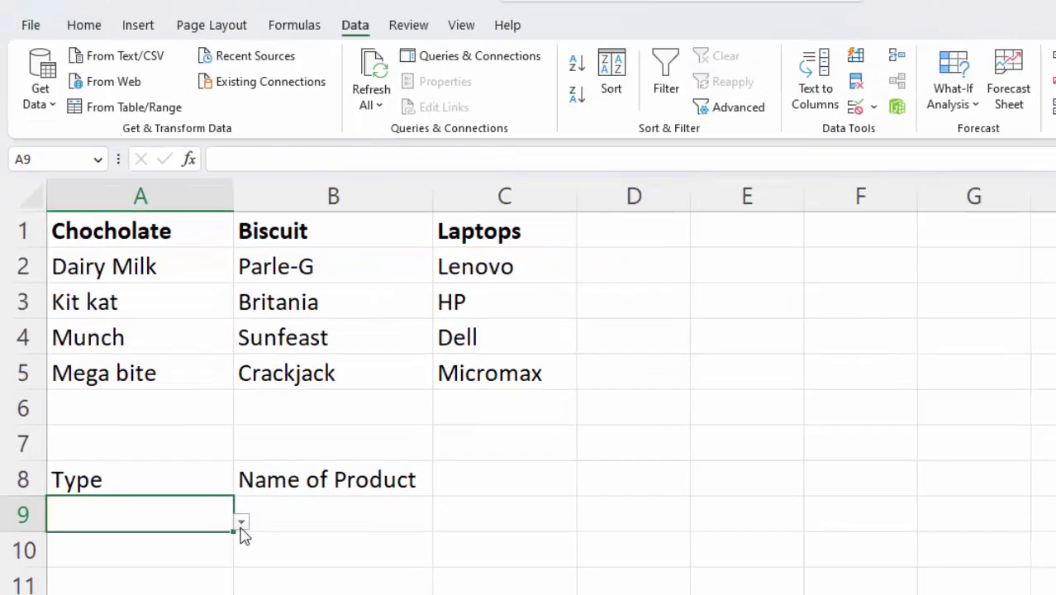
Check A9's category drop-down, then enter Laptops as the Type in A9
click(232, 538)
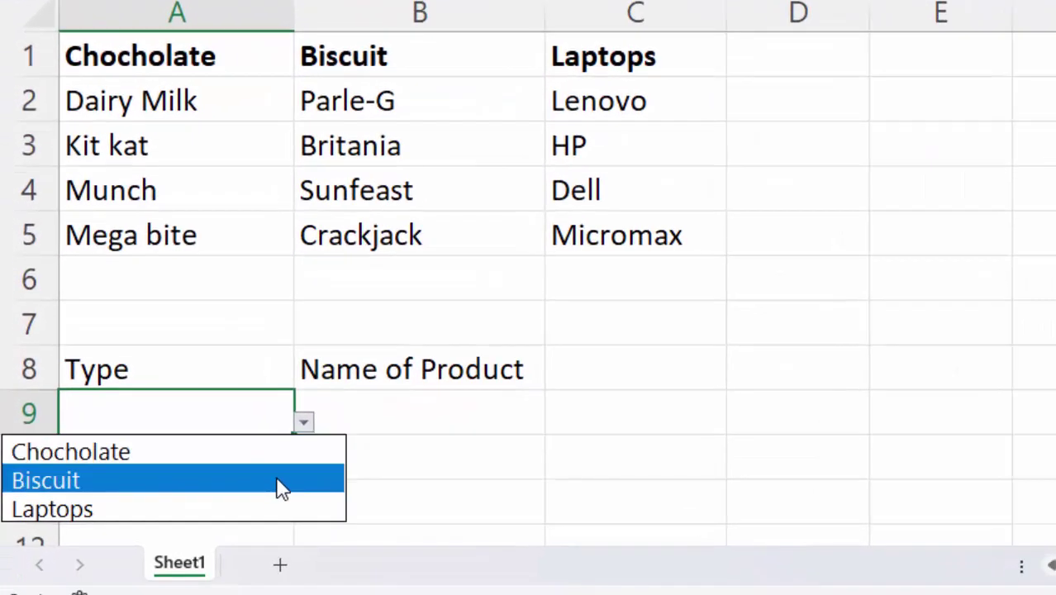
click(304, 422)
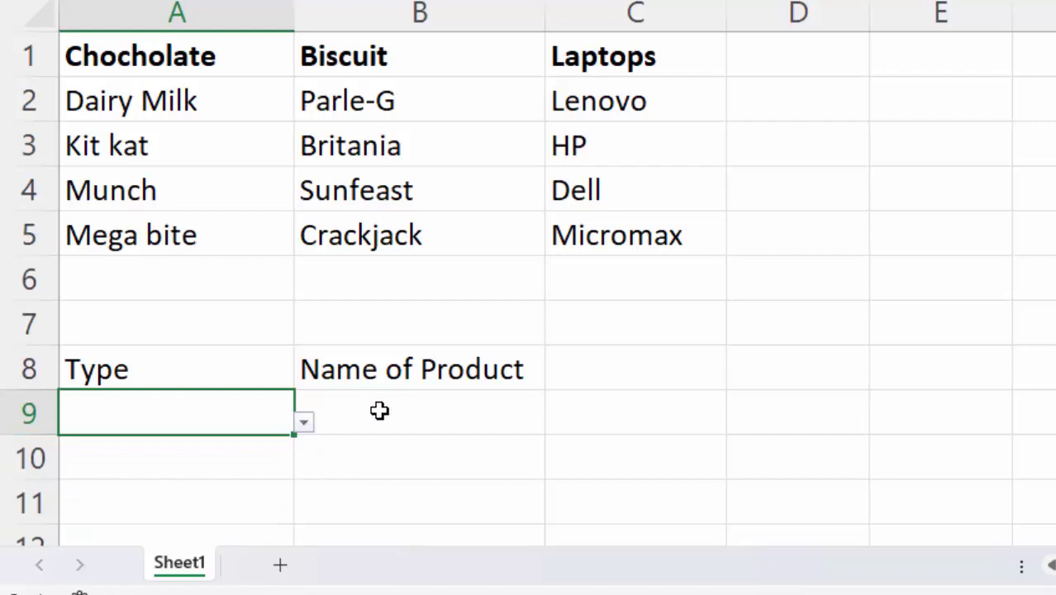
text(Laptops)
key(Tab)
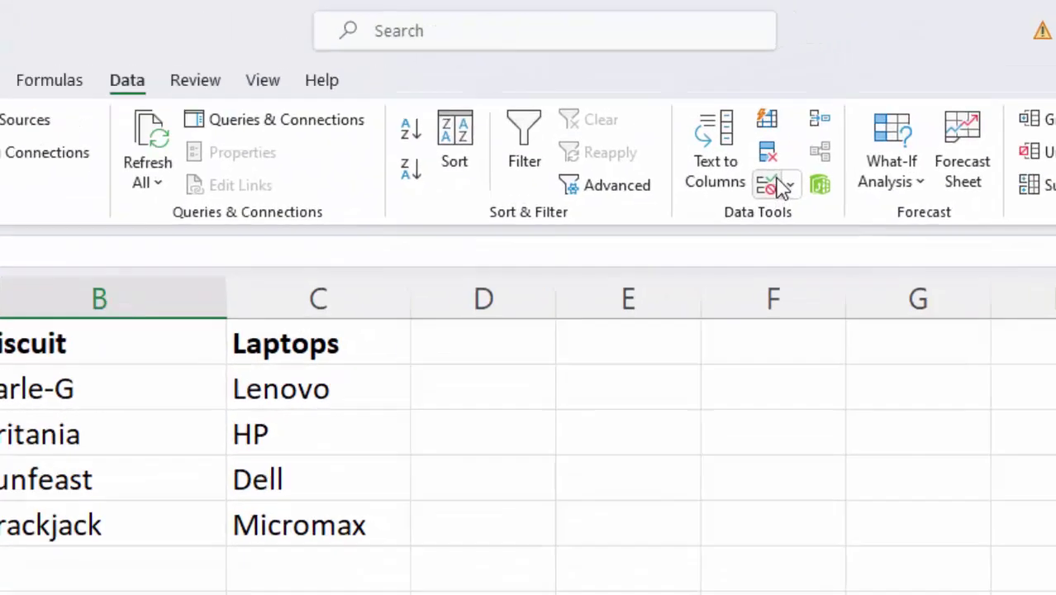
Give B9 a List data validation with source =INDIRECT($A$9)
click(789, 185)
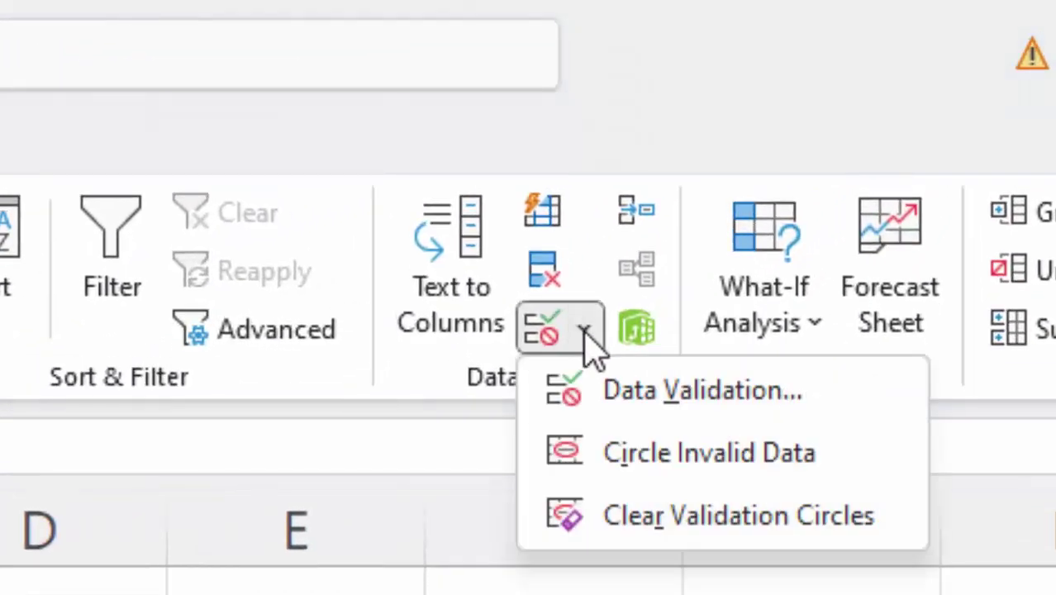
click(599, 404)
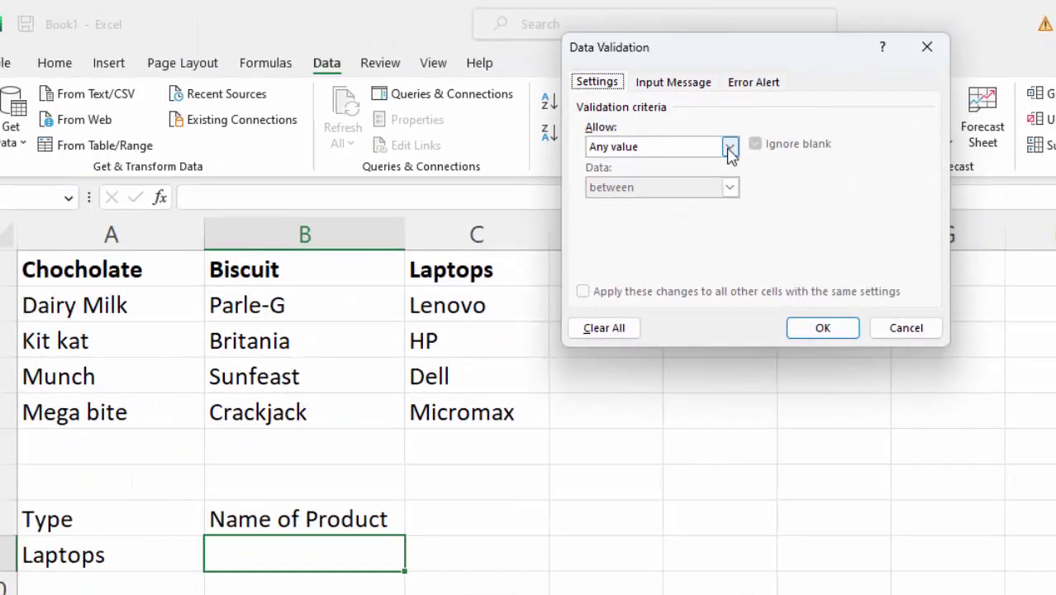
click(730, 148)
click(653, 207)
click(653, 228)
text(=i)
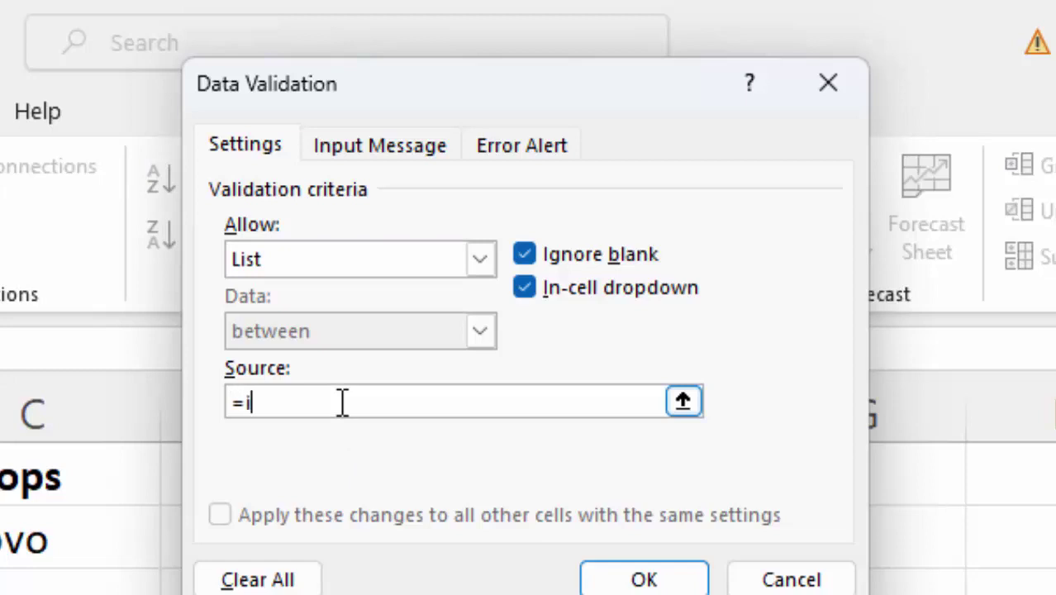
text(ndire)
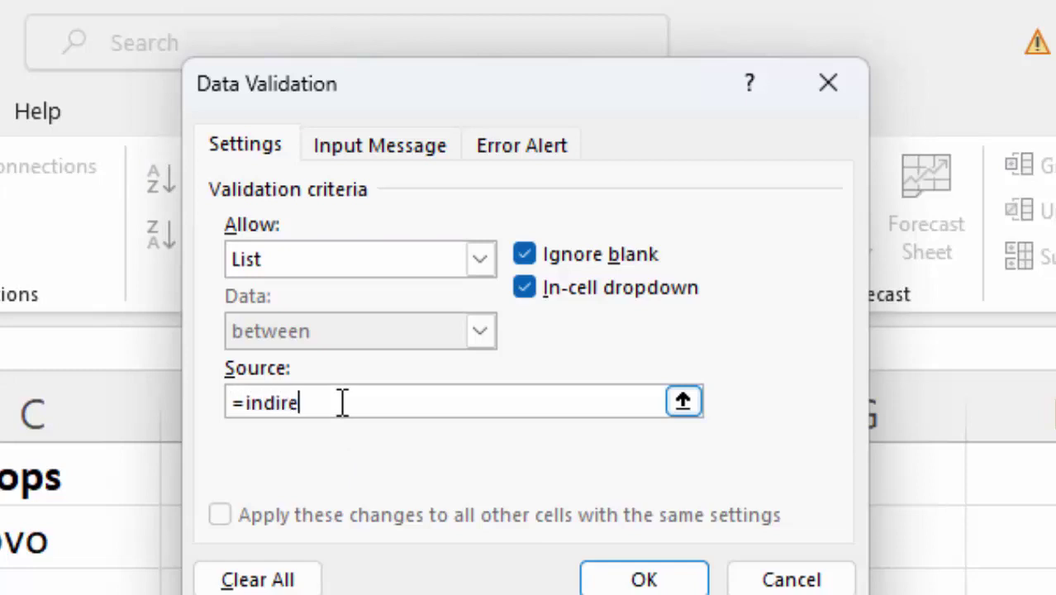
text(ct()
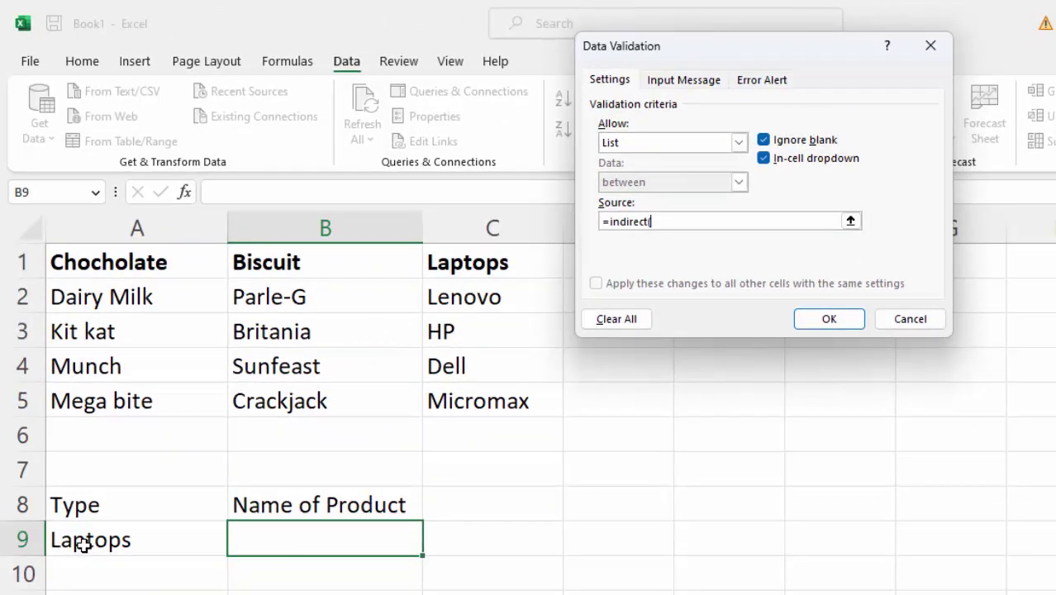
click(121, 539)
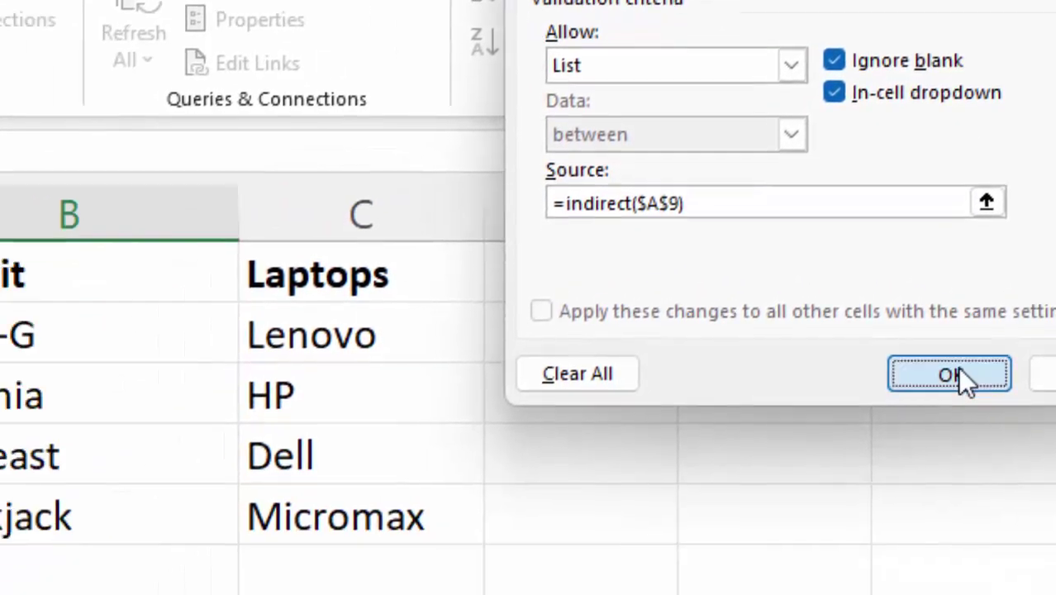
click(671, 550)
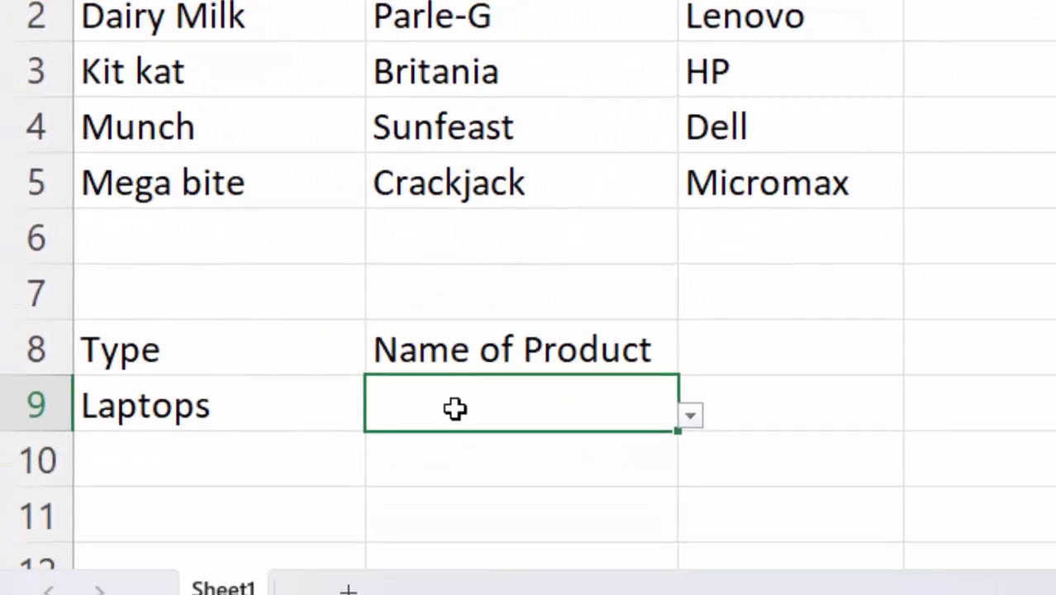
Preview B9's laptop brands, then switch A9's Type to Chocholate
click(687, 413)
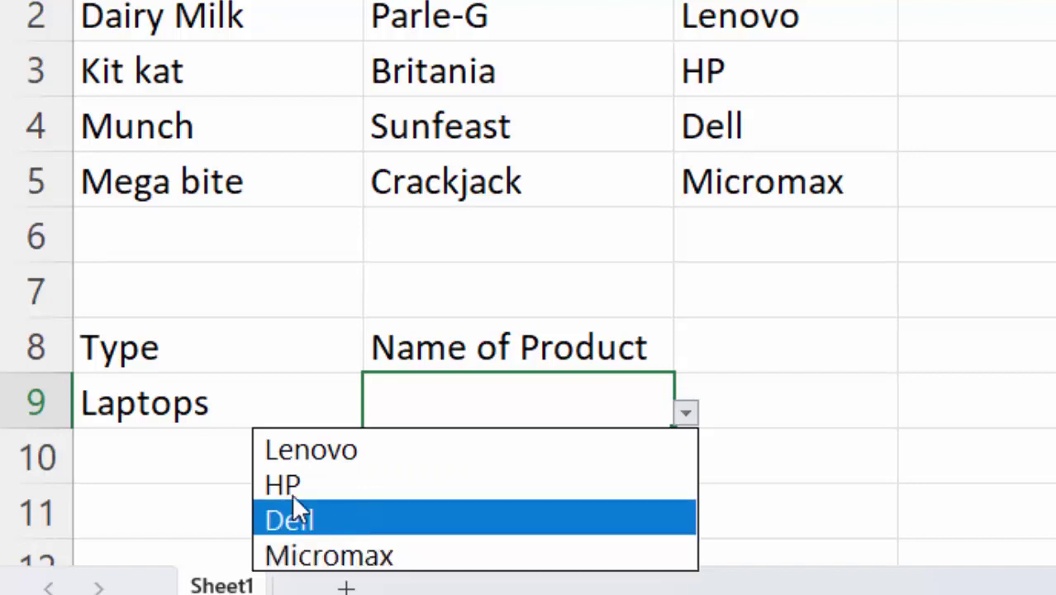
click(124, 413)
click(161, 391)
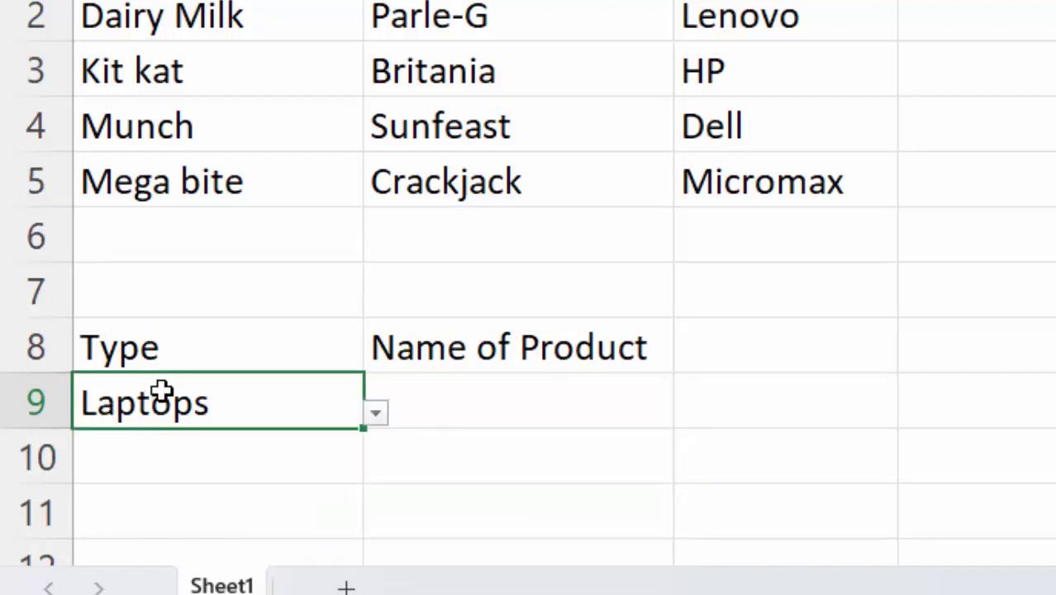
click(374, 411)
click(320, 443)
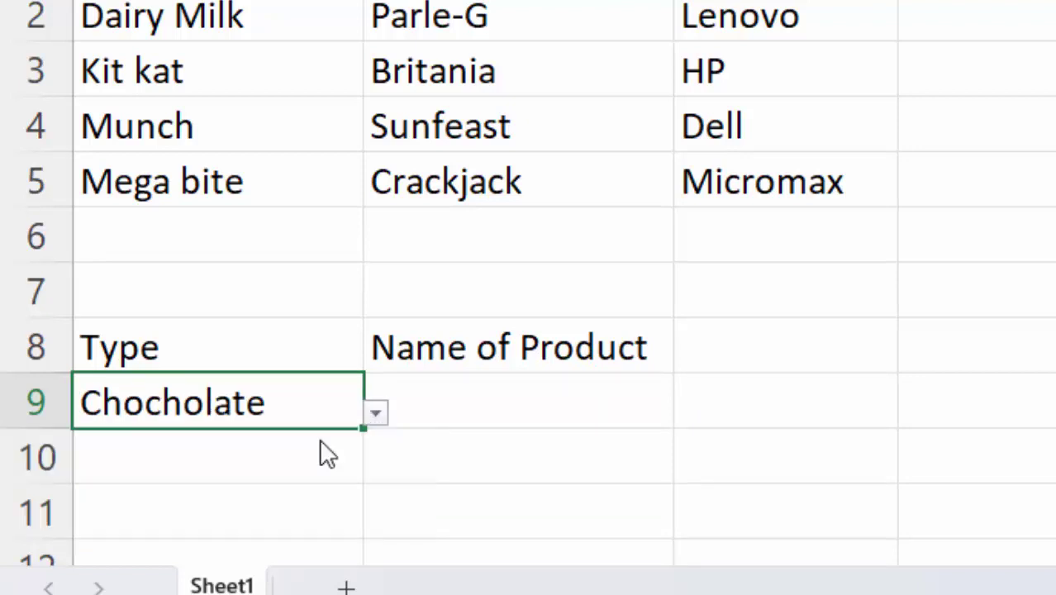
Pick Mega bite from B9's chocolate product list
click(484, 418)
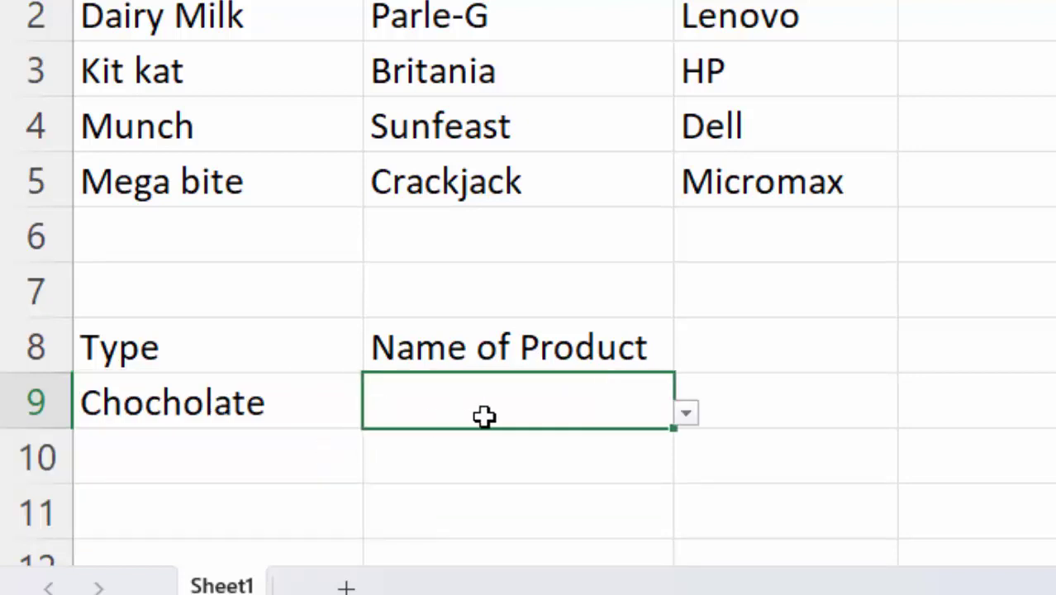
click(687, 413)
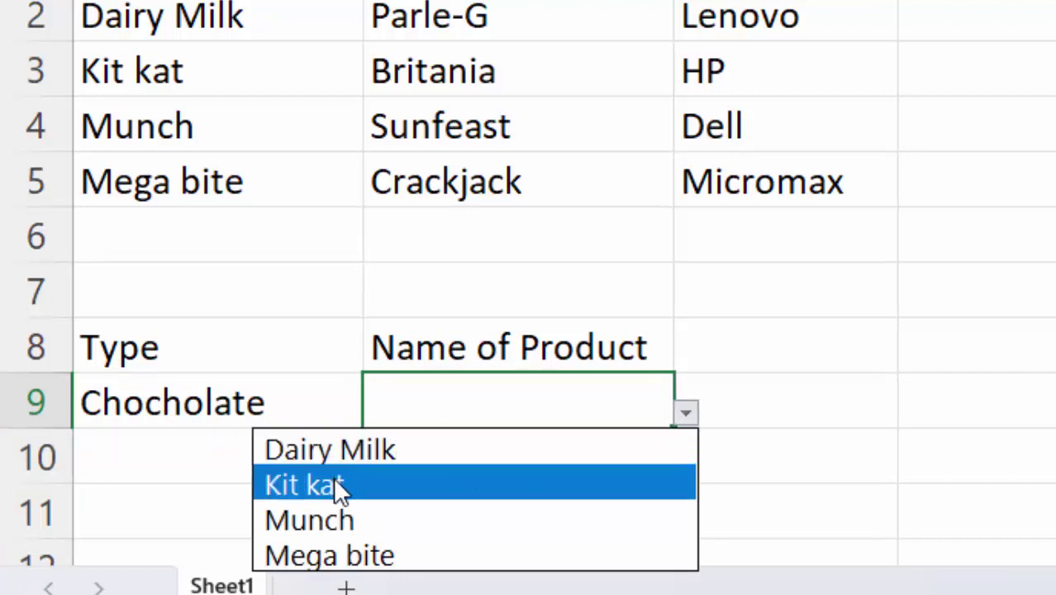
click(381, 556)
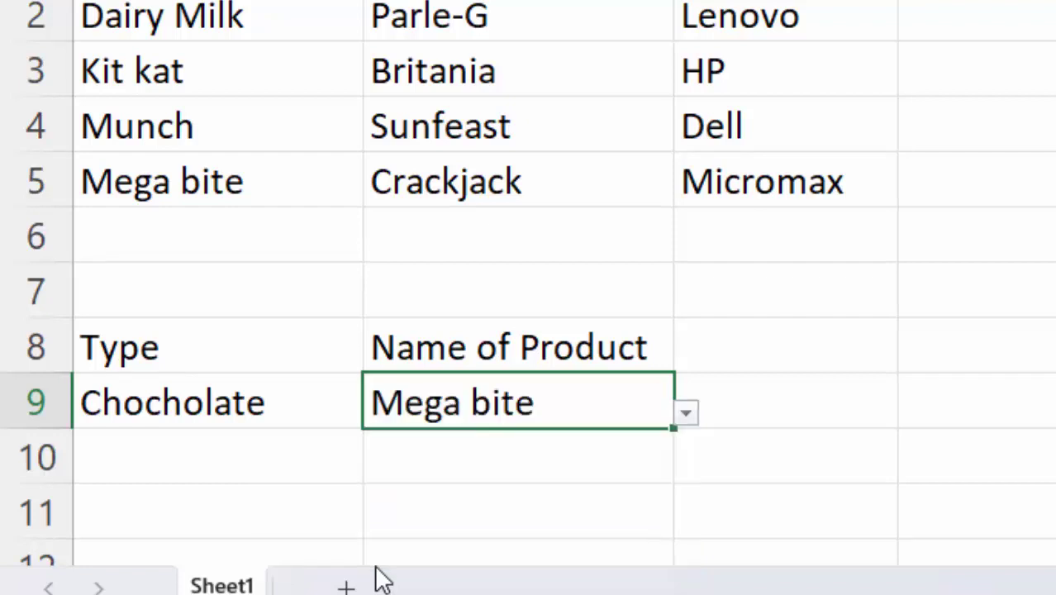
click(284, 409)
Switch A9 to Biscuit and browse B9's biscuit brands up to Britania
click(375, 409)
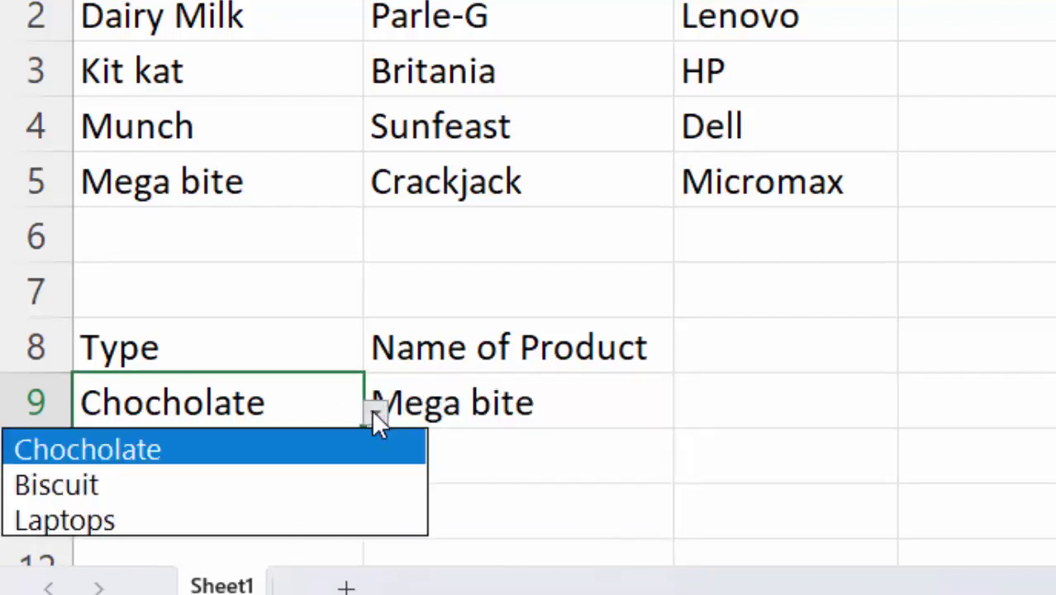
click(290, 483)
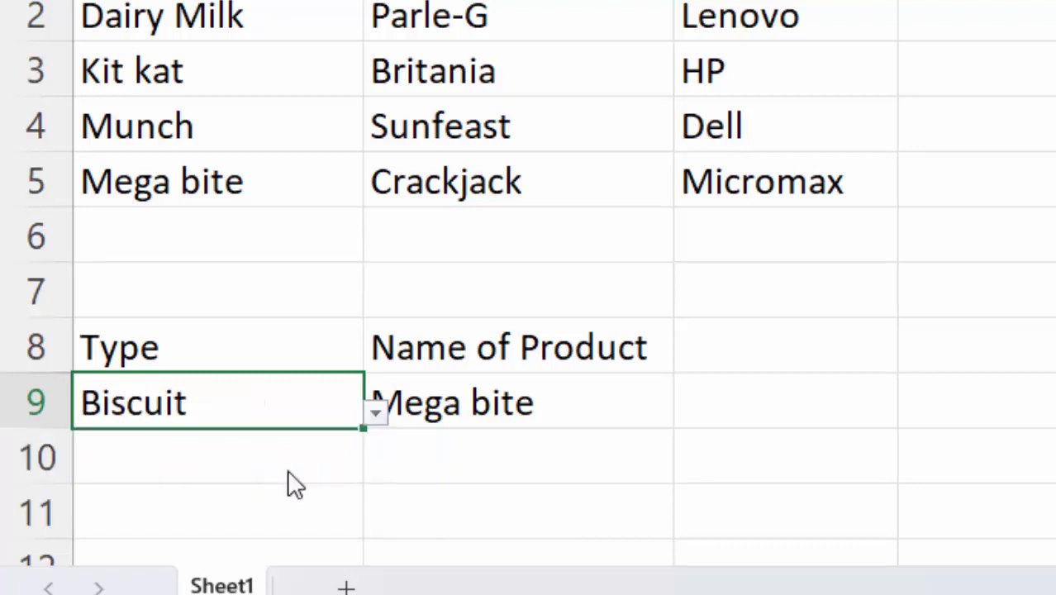
click(562, 417)
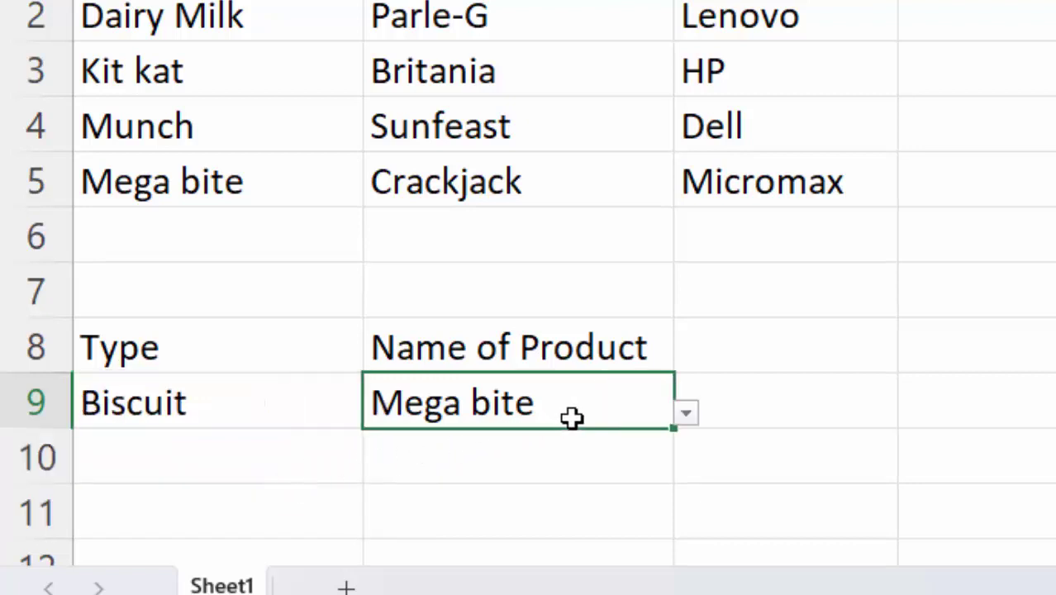
click(687, 414)
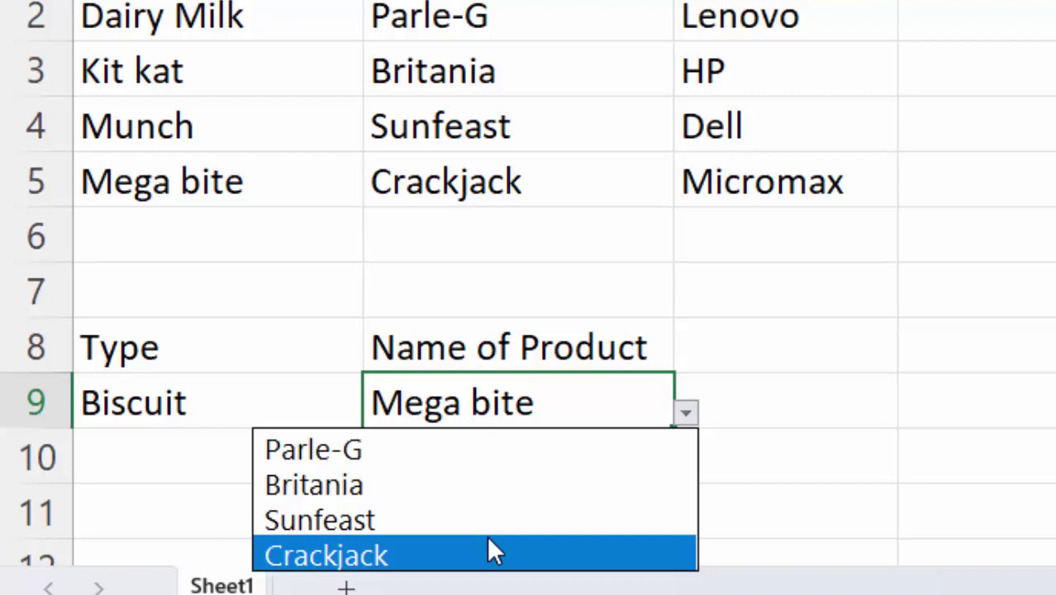
key(Up)
key(Up)
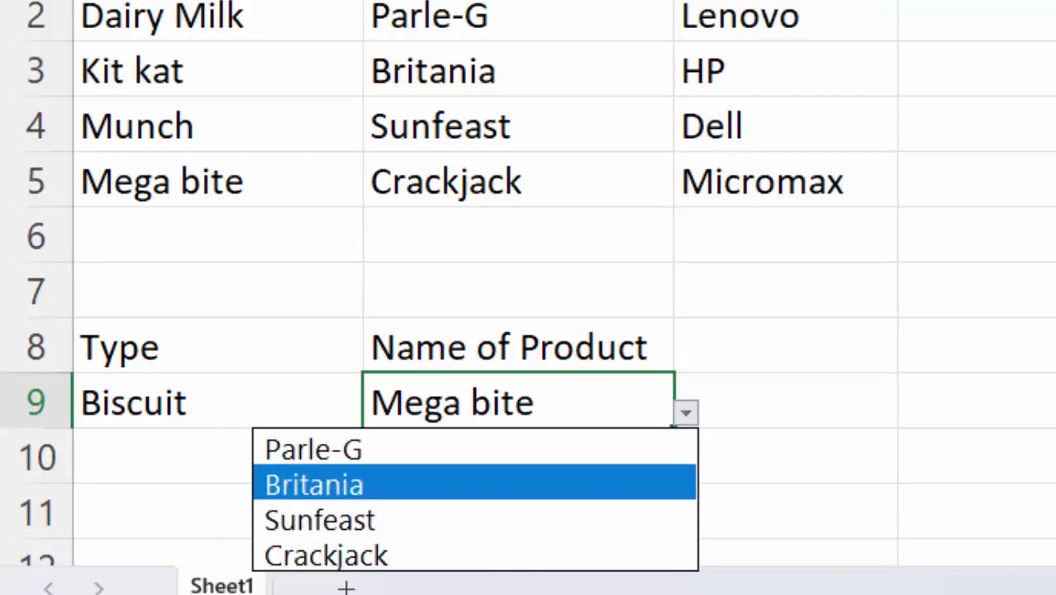